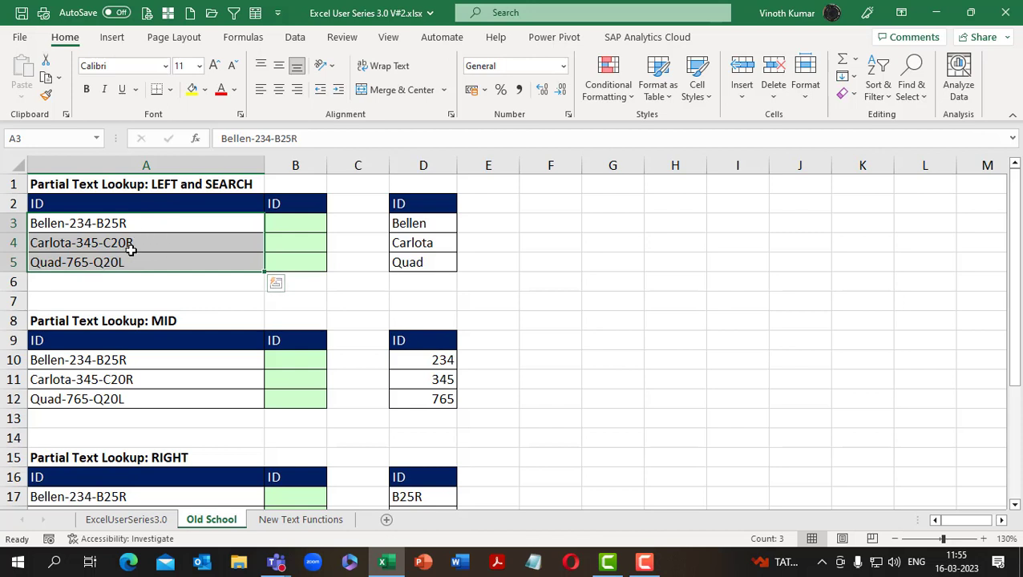
drag(428, 221, 427, 261)
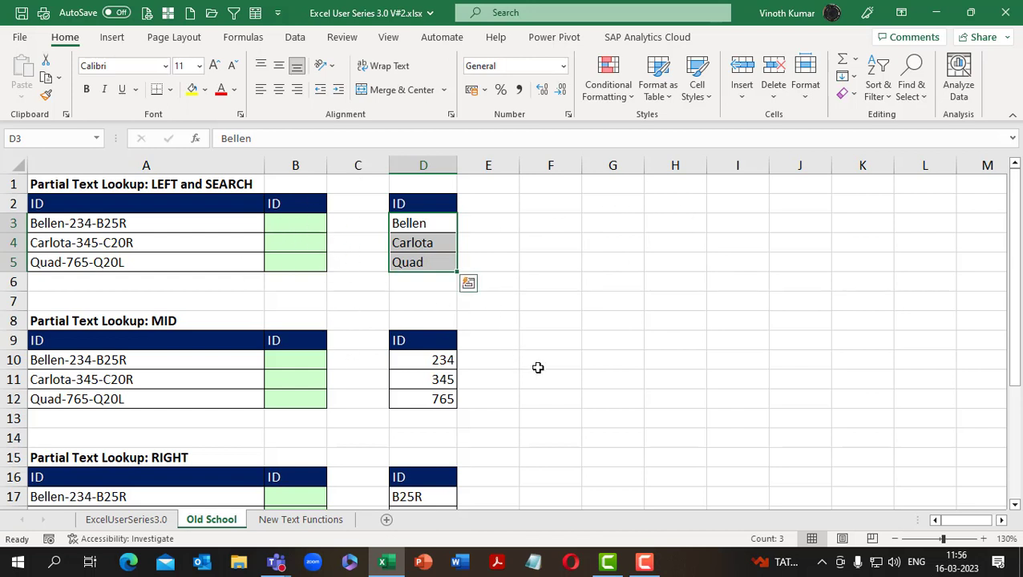
scroll(538, 367, down, 2)
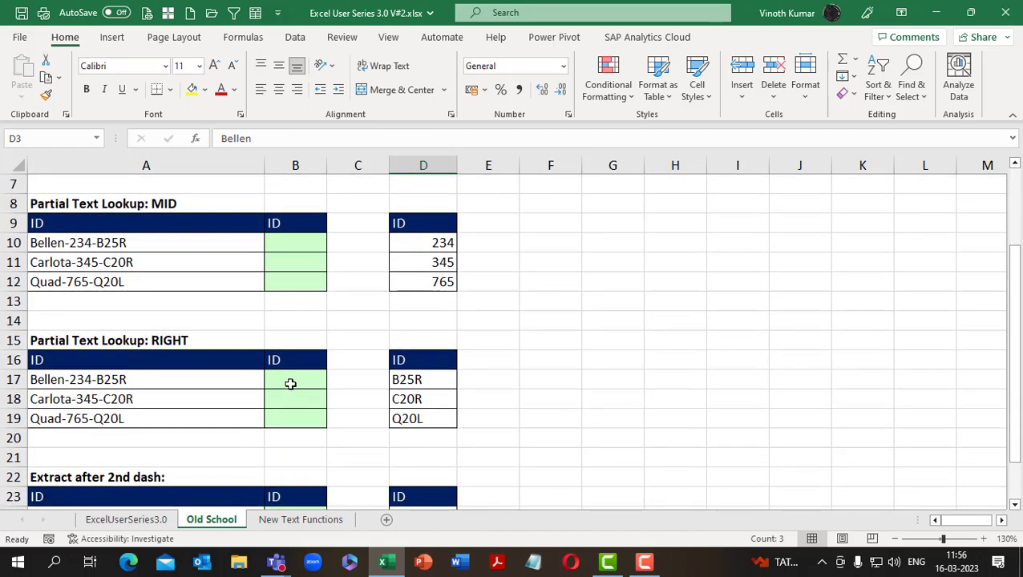
click(290, 384)
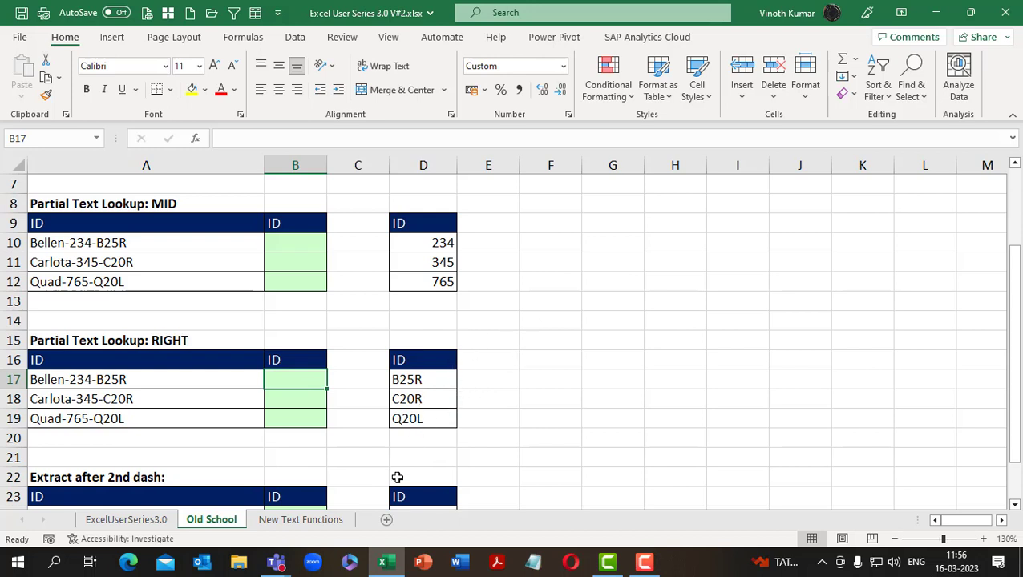
drag(189, 382, 188, 426)
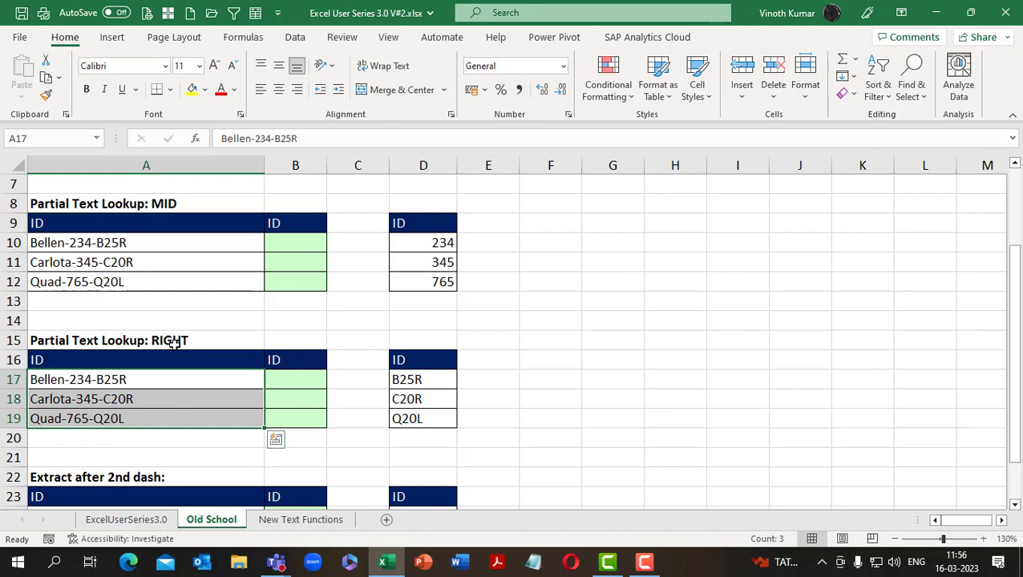
Step: Add the heading Len in cell E16 beside the expected ID column of the RIGHT lookup table
click(495, 362)
key(ctrl+d)
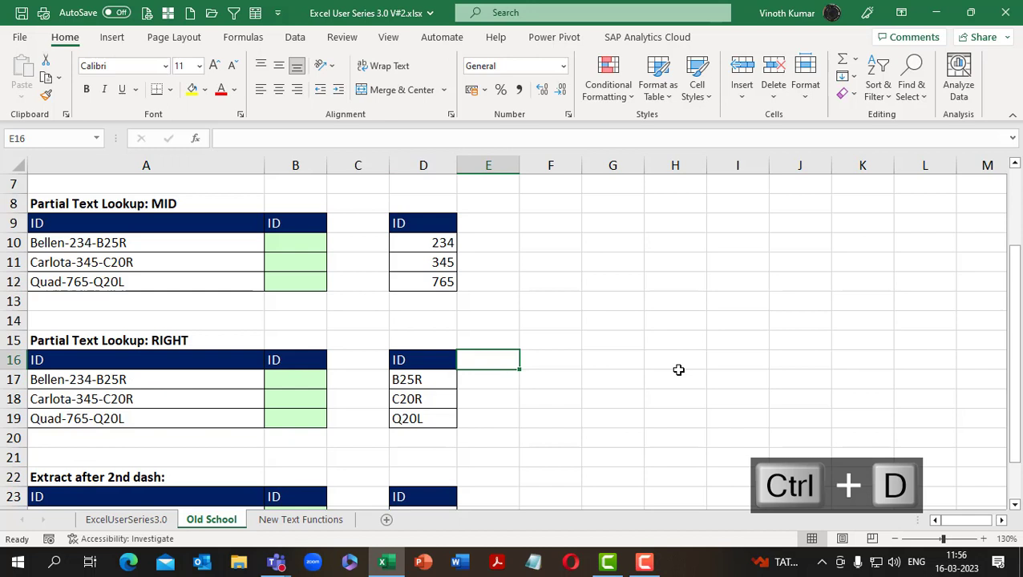
text(Len)
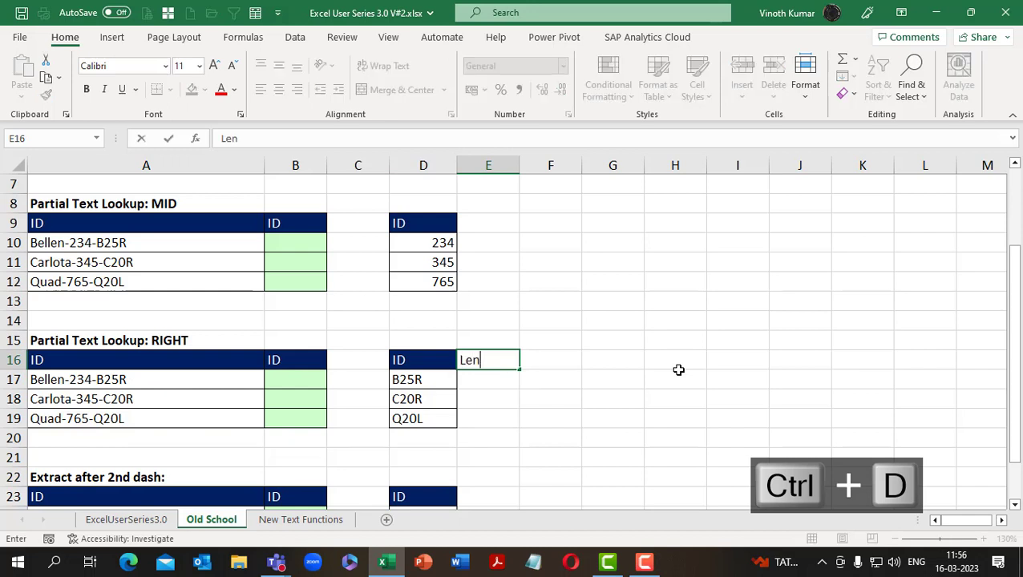
key(Return)
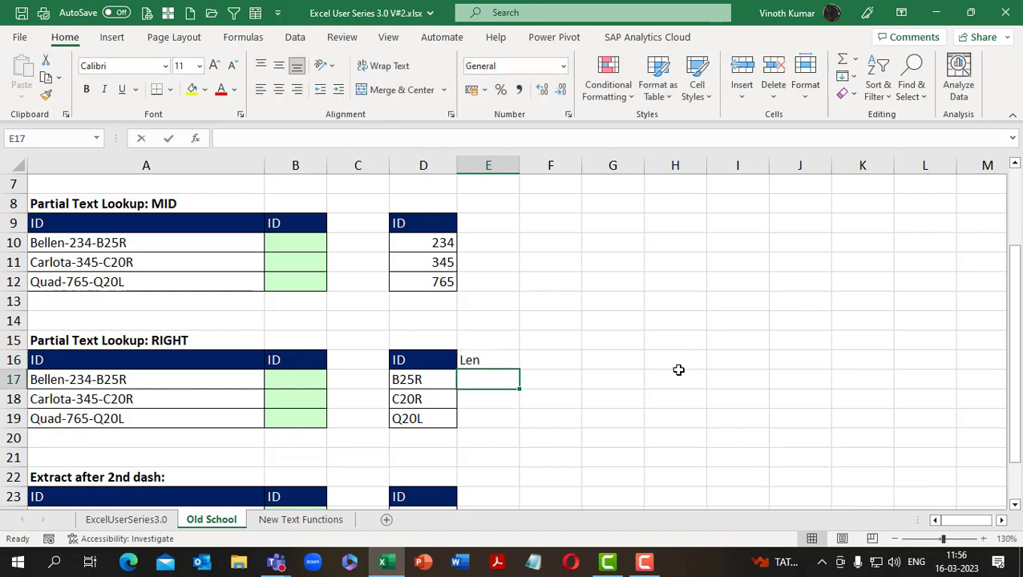
Step: Calculate the length of each expected ID with =LEN(D17) in E17 and fill the formula down to E19
text(=le)
key(Down)
key(Tab)
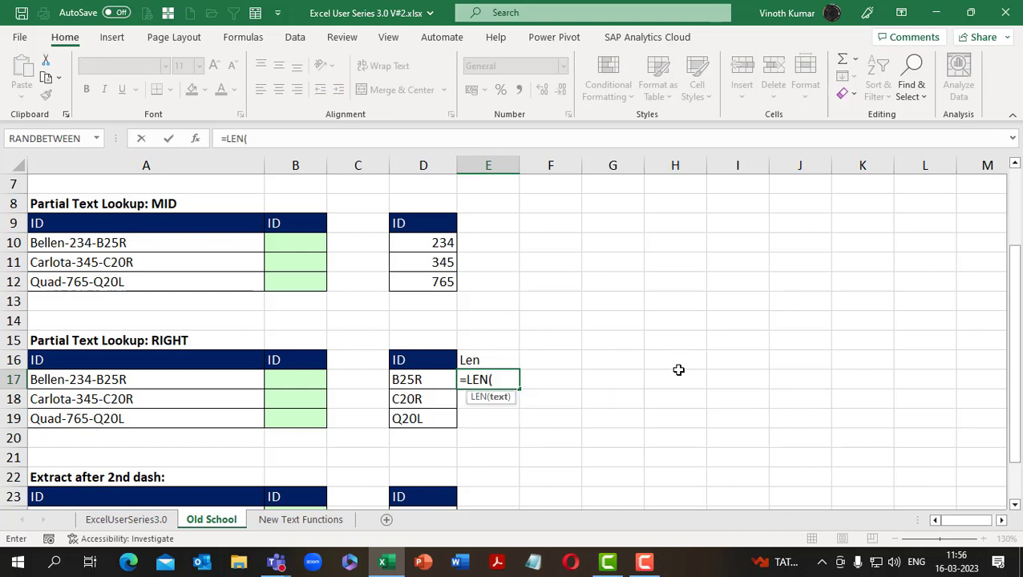
key(Left)
key(ctrl+Return)
key(shift+Down)
key(shift+Down)
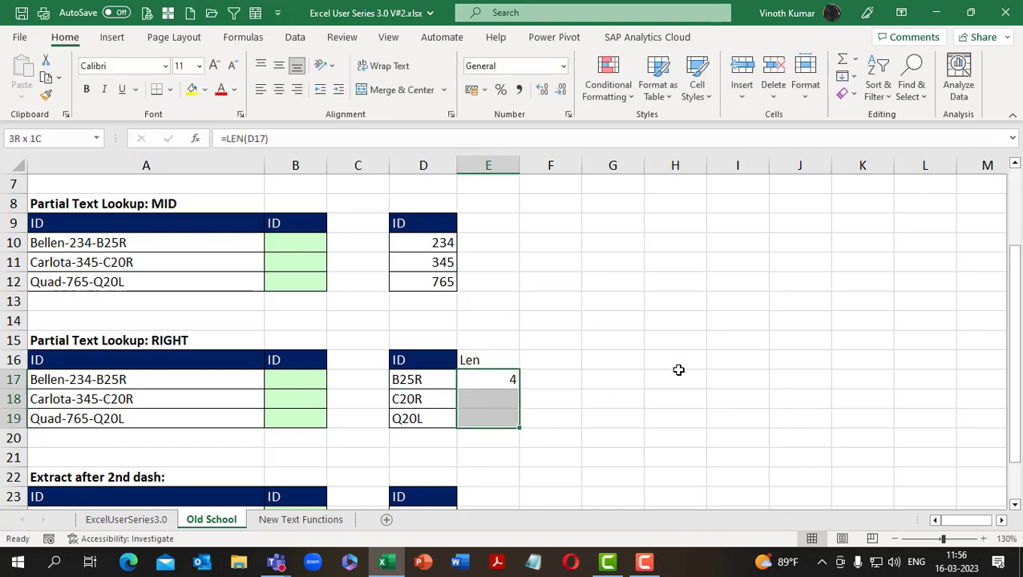
key(ctrl+d)
key(ctrl+shift+Down)
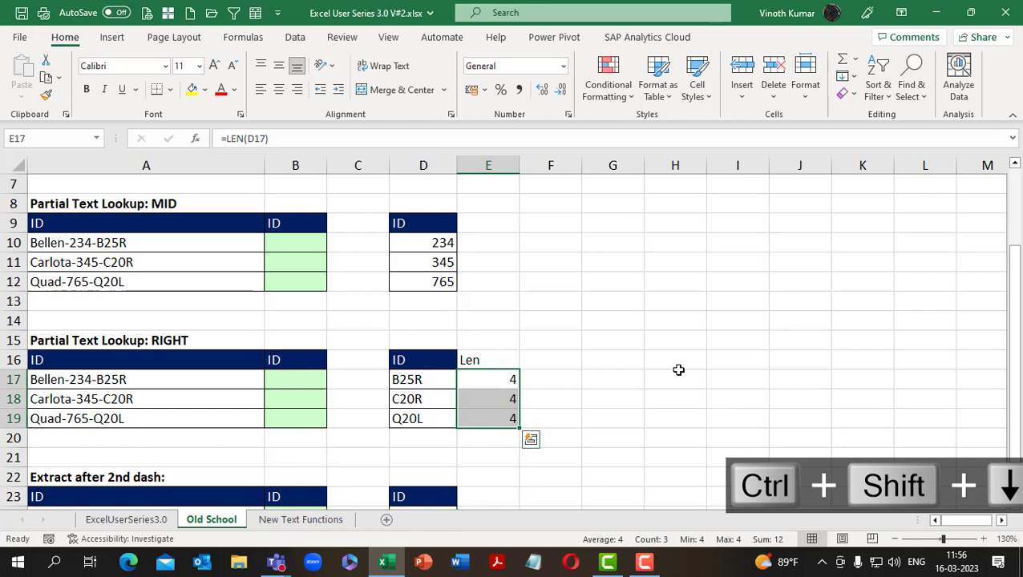
Step: Compare the source IDs in A17:A19 with the expected results in D17:D19 of the RIGHT lookup table
key(Left)
key(Left)
key(Left)
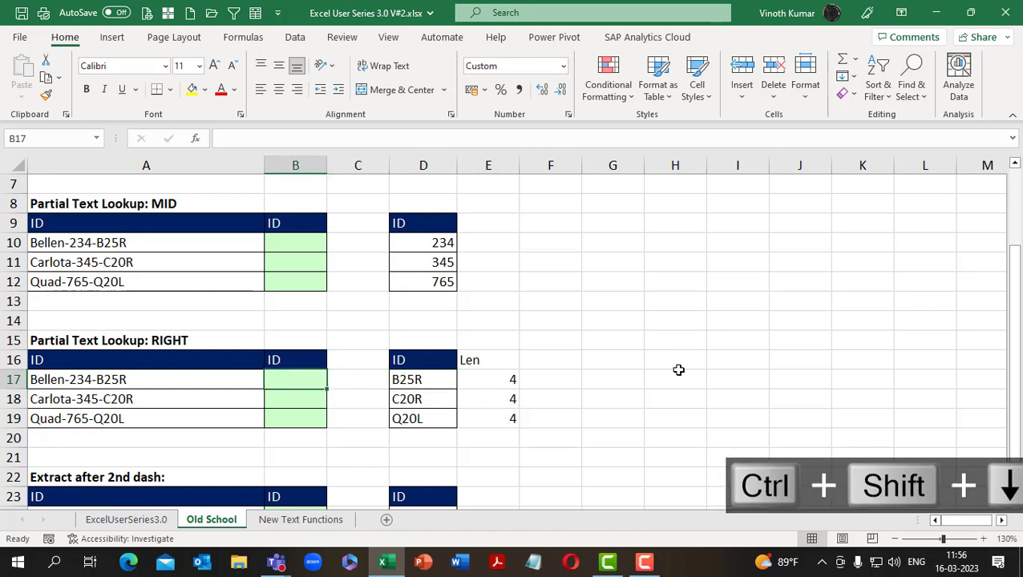
key(Left)
key(ctrl+shift+Down)
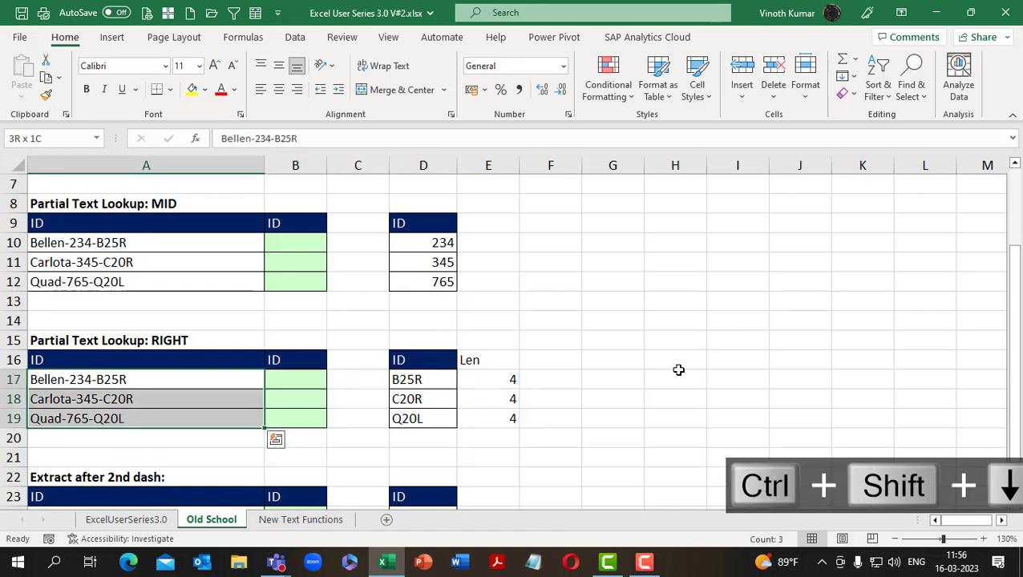
key(Right)
key(Right)
key(Right)
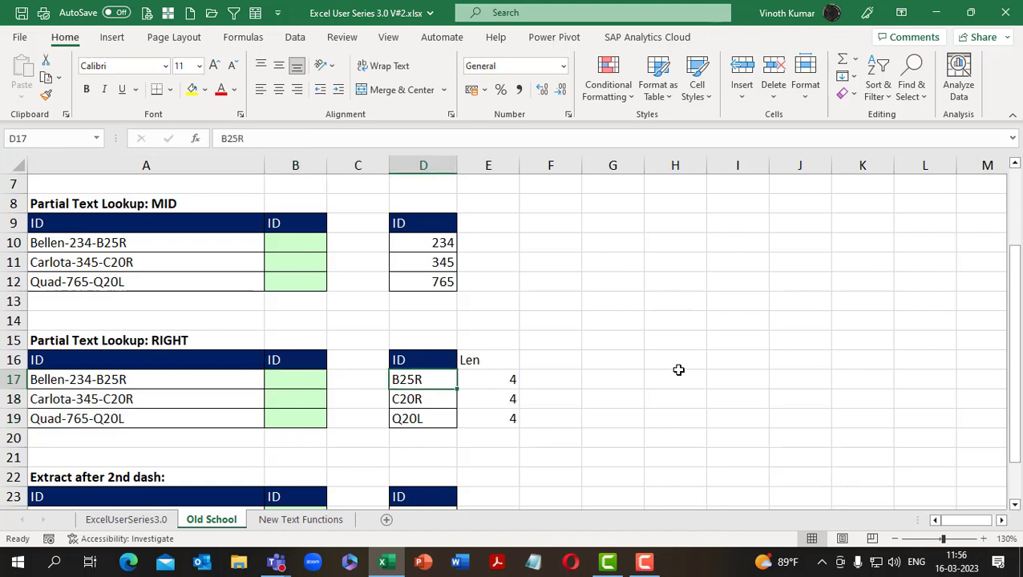
key(Down)
key(Down)
key(Up)
key(Up)
key(Up)
key(Left)
key(Left)
key(Left)
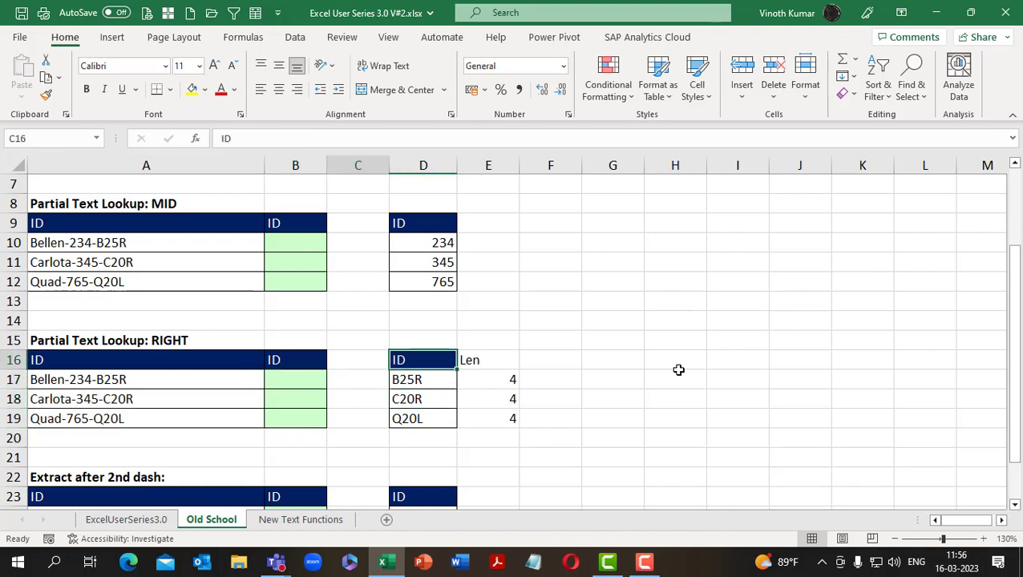
key(Down)
key(ctrl+shift+Down)
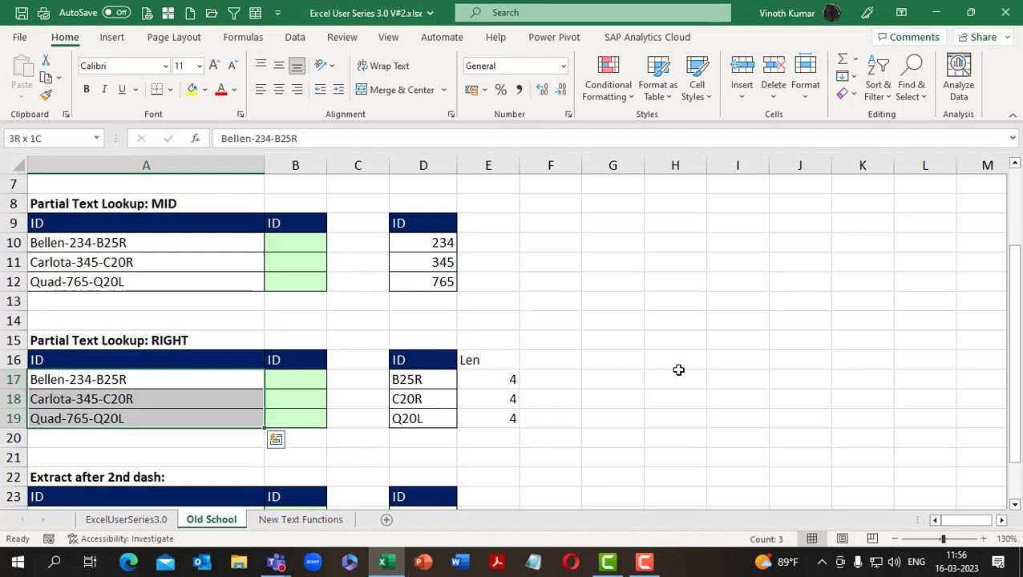
key(ctrl+Return)
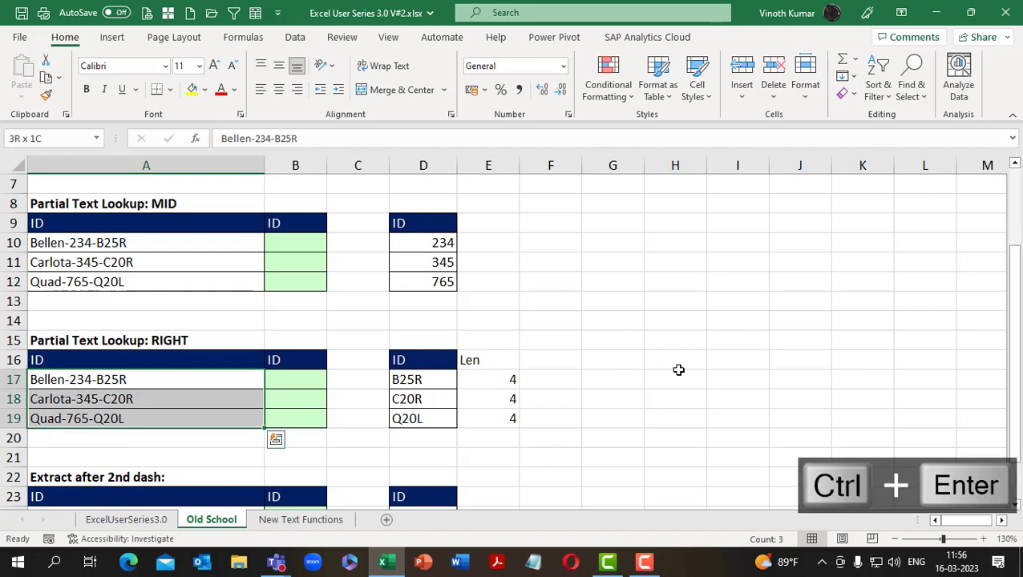
Step: Extract the last four characters of each ID with =RIGHT(A17,4) in B17 and fill the formula down to B19
key(Right)
key(ctrl+d)
text(=)
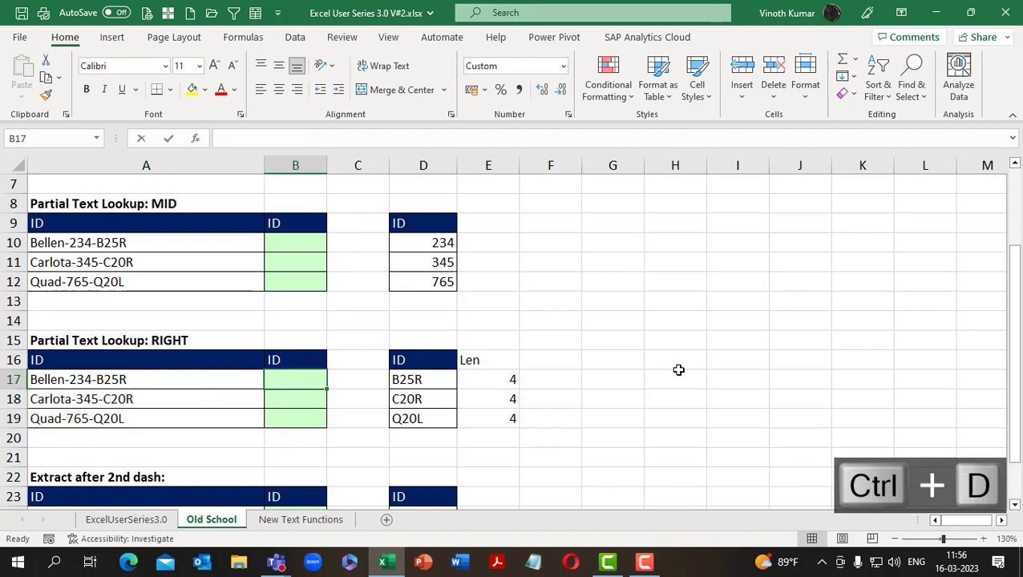
text(right)
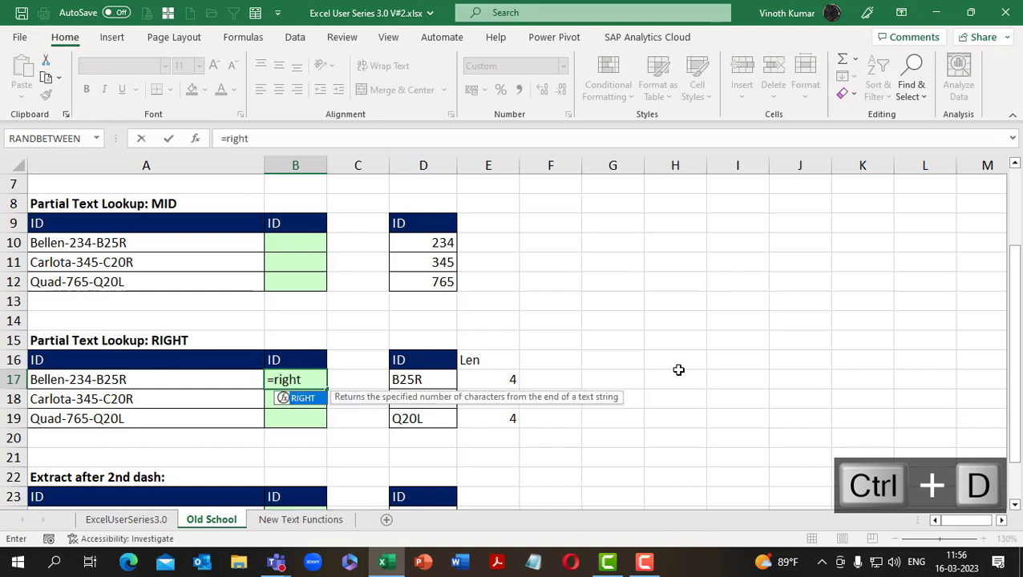
key(Tab)
key(Left)
text(,4))
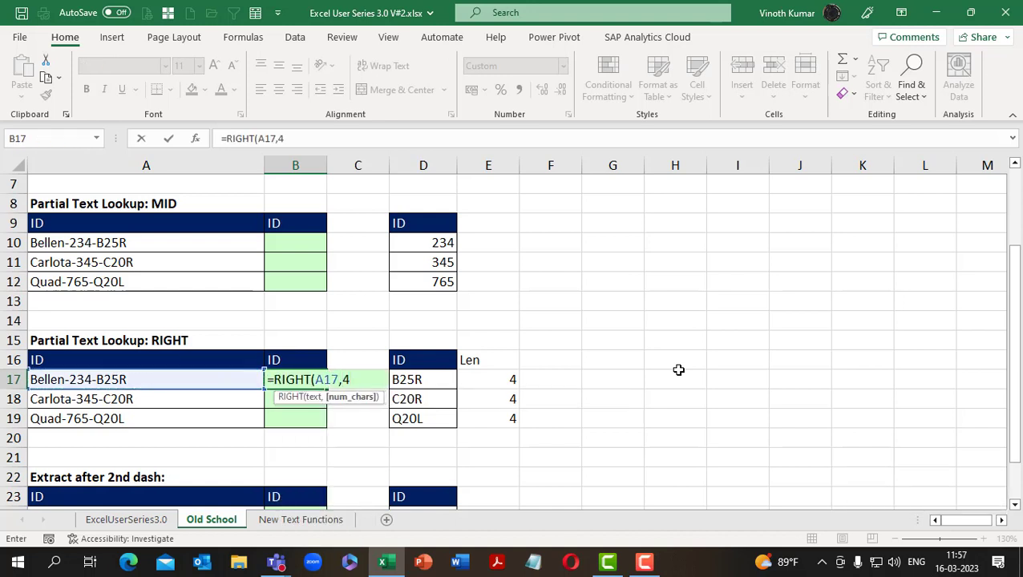
key(ctrl+Return)
key(shift+Down)
key(shift+Down)
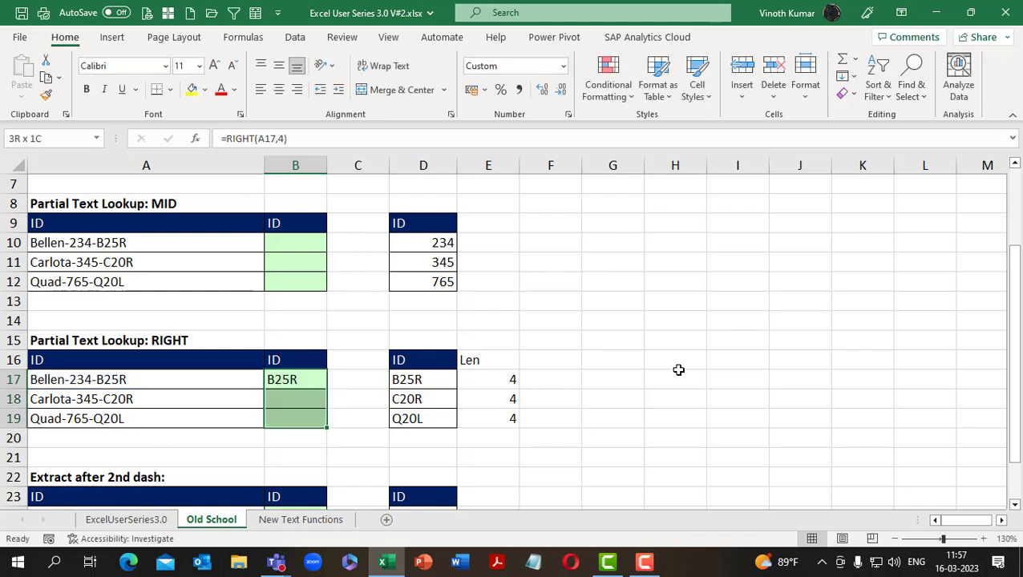
key(ctrl+d)
key(ctrl+shift+Down)
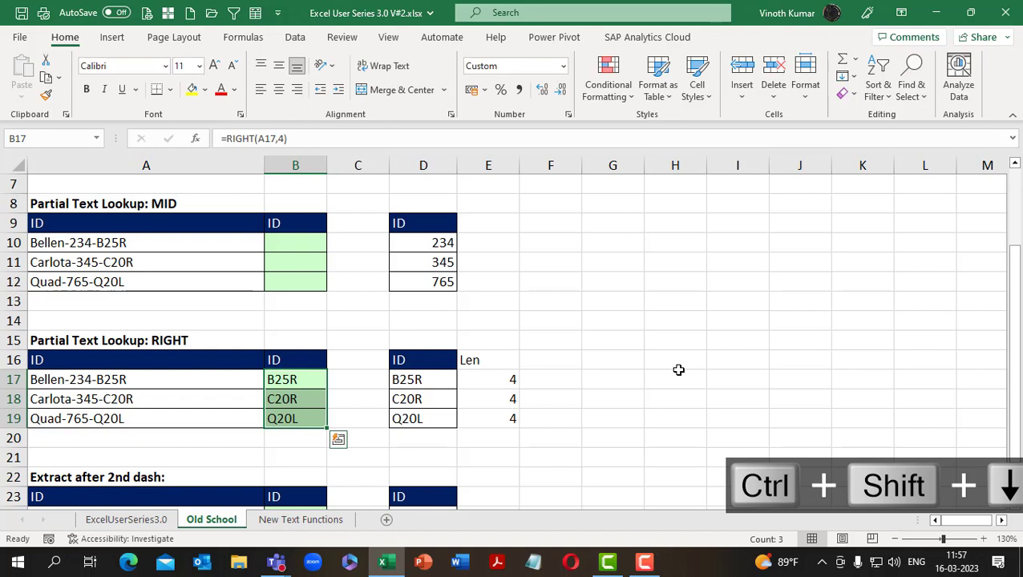
key(ctrl+Return)
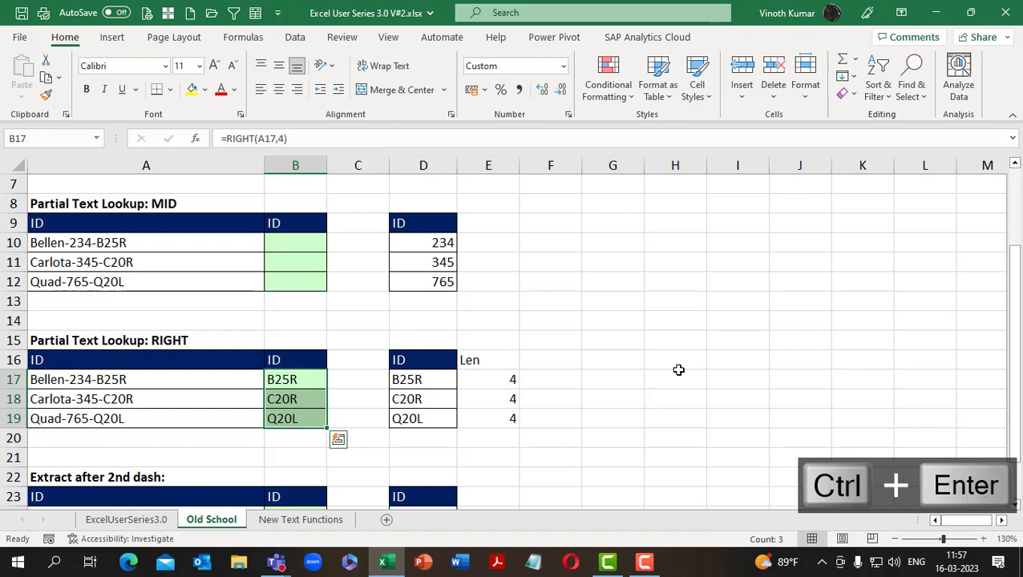
Step: Clear the filled RIGHT formulas from B17:B19 and return to cell B17
key(Delete)
key(Right)
key(Left)
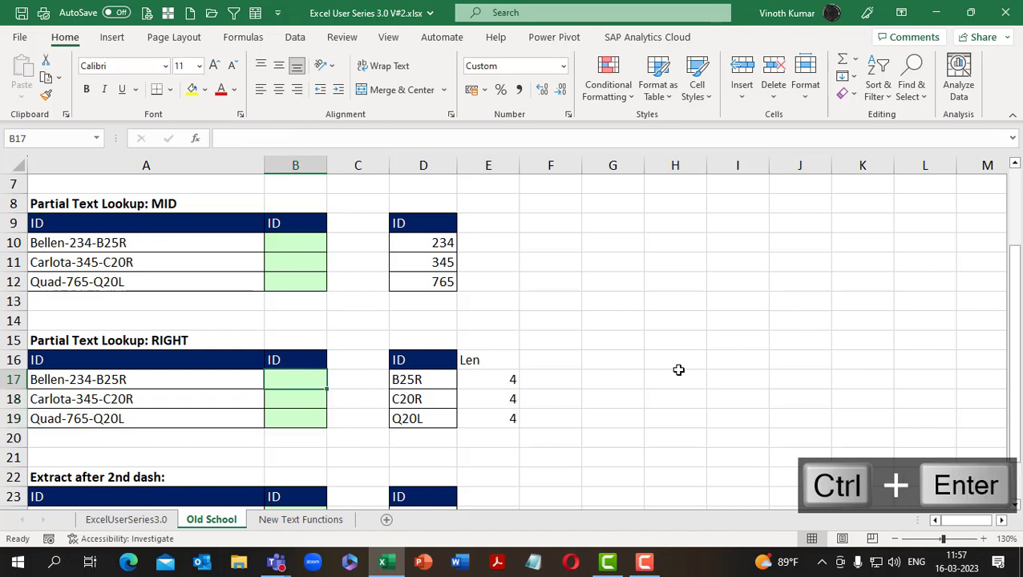
Step: Enter the spilling formula =RIGHT(A17:A19,4) in B17 to extract the last four characters of all three IDs
text(=rig)
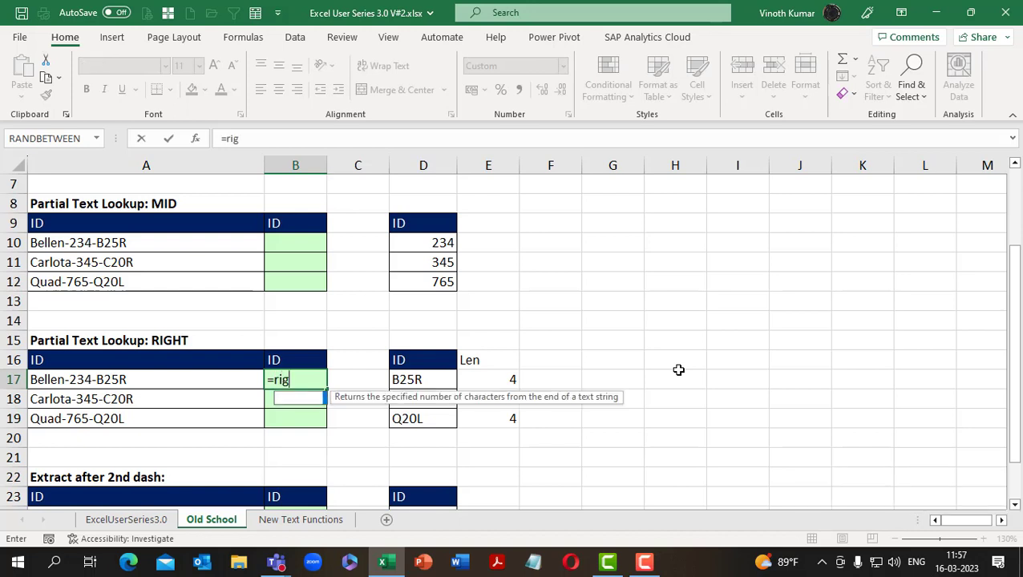
text(ht()
key(Left)
key(shift+Down)
key(shift+Down)
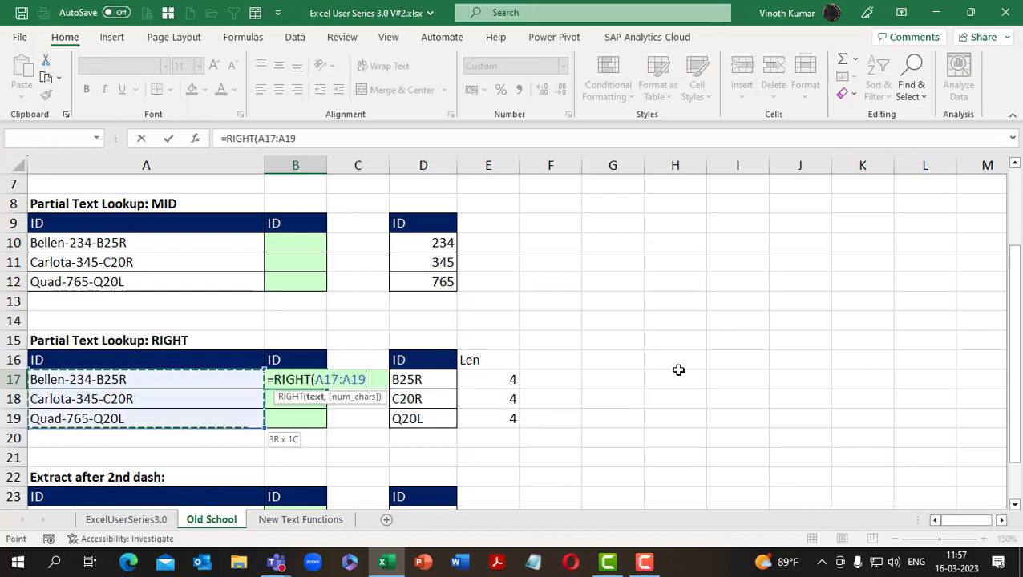
text(,4)
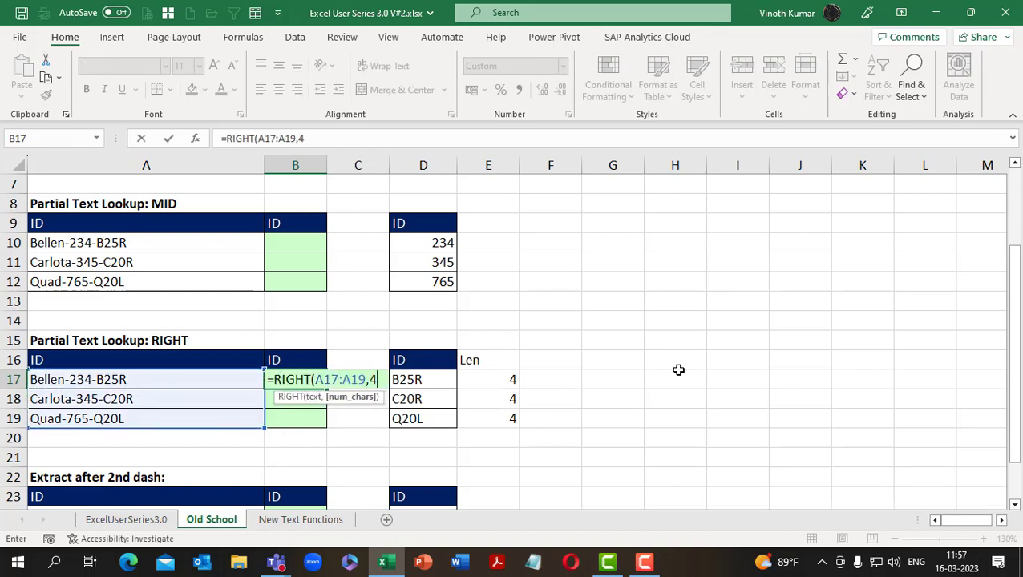
key(ctrl+Return)
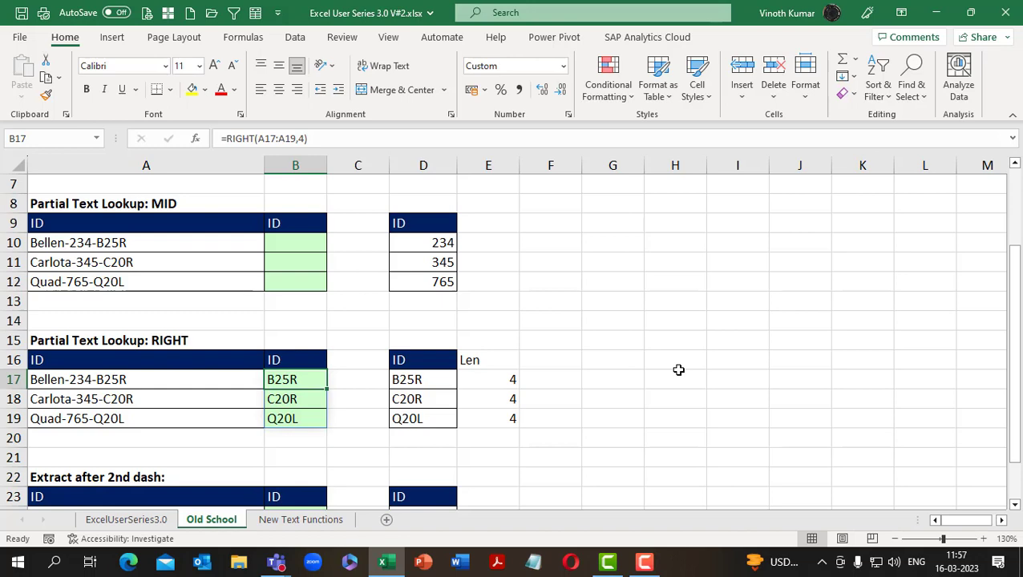
Step: Switch to the New Text Functions sheet and select cell B17 in its RIGHT lookup table
click(294, 528)
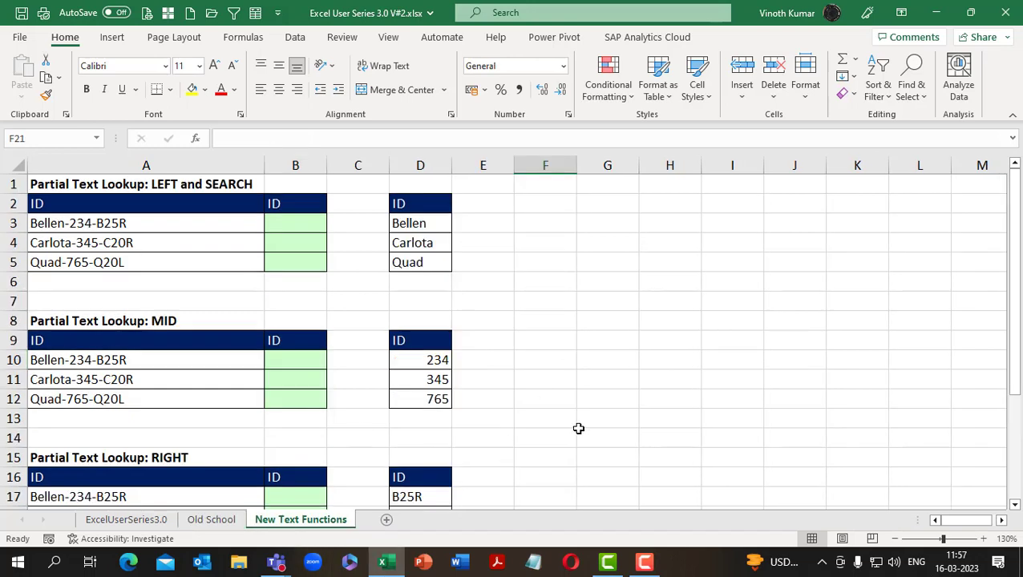
scroll(576, 429, down, 3)
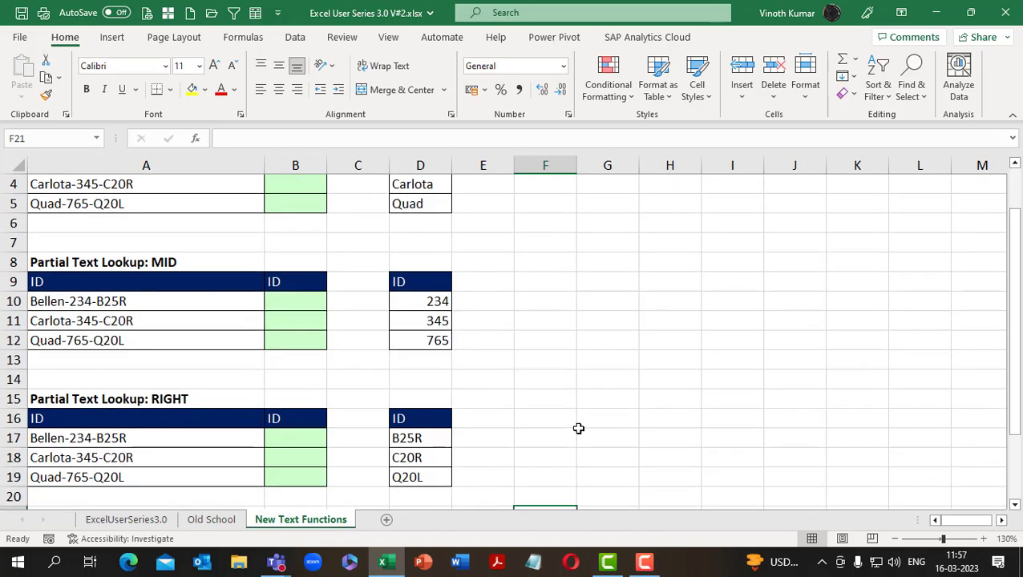
click(305, 322)
Step: Extract the text after the second dash of A17 by entering =TEXTAFTER(A17,"-",2) in B17
text(=text)
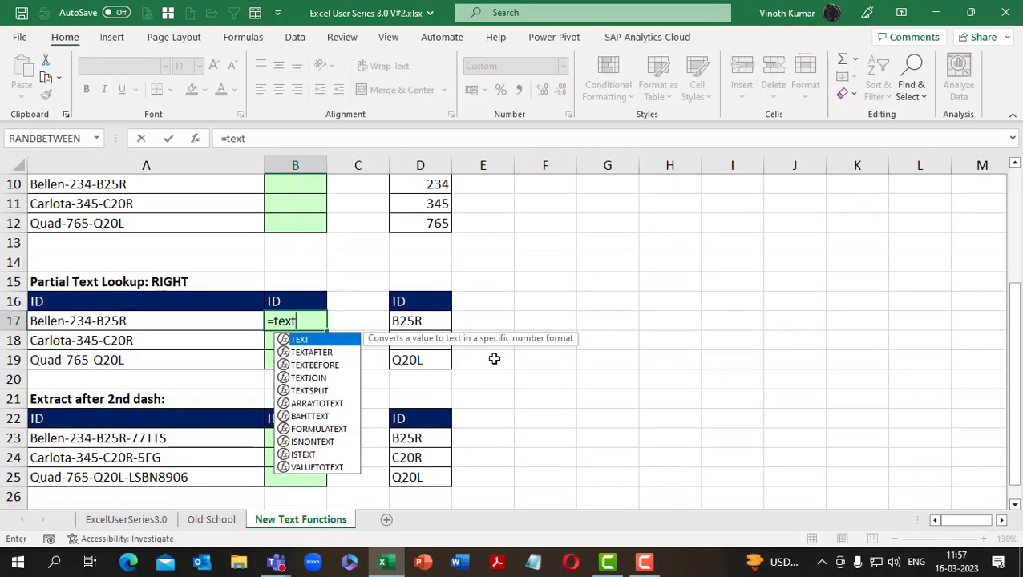
key(Down)
key(Tab)
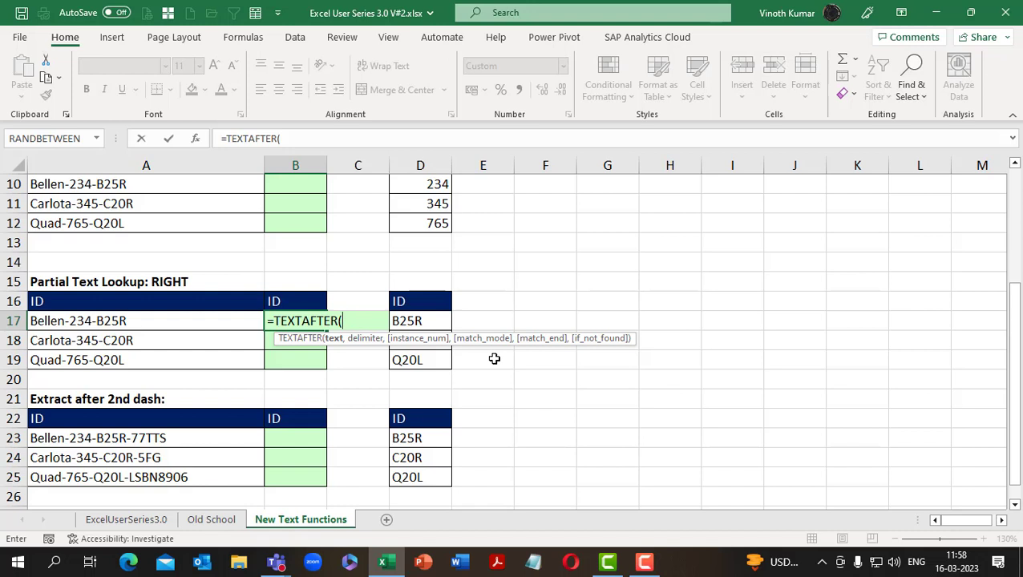
key(Left)
text(,)
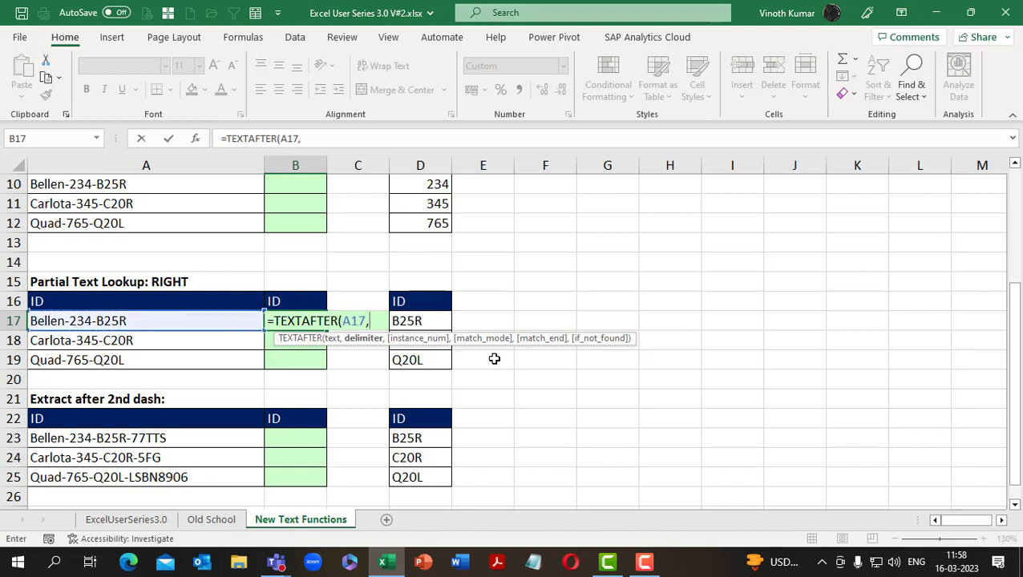
text("_)
key(BackSpace)
text(-",)
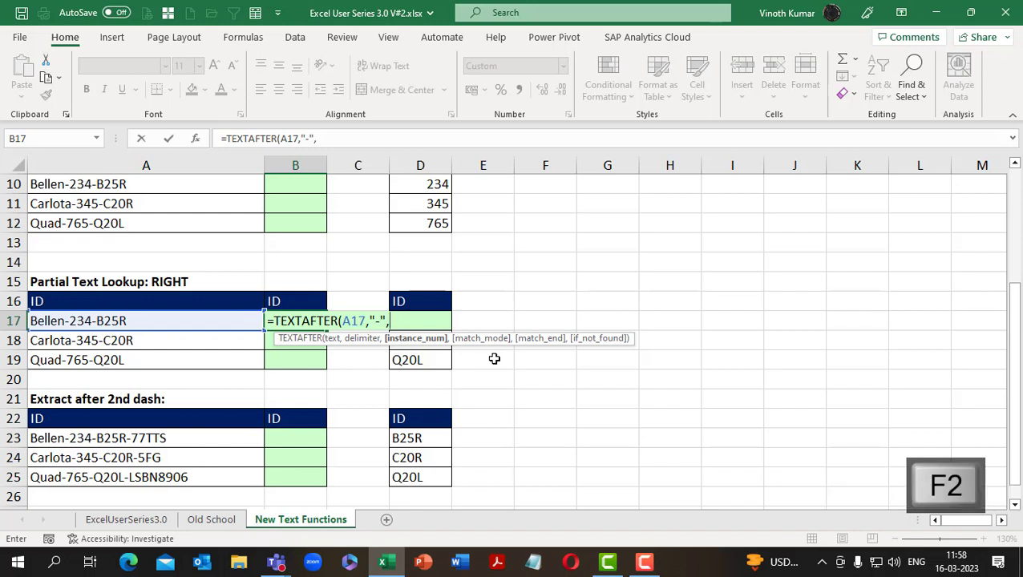
key(ctrl+shift+Down)
text(2))
key(ctrl+Return)
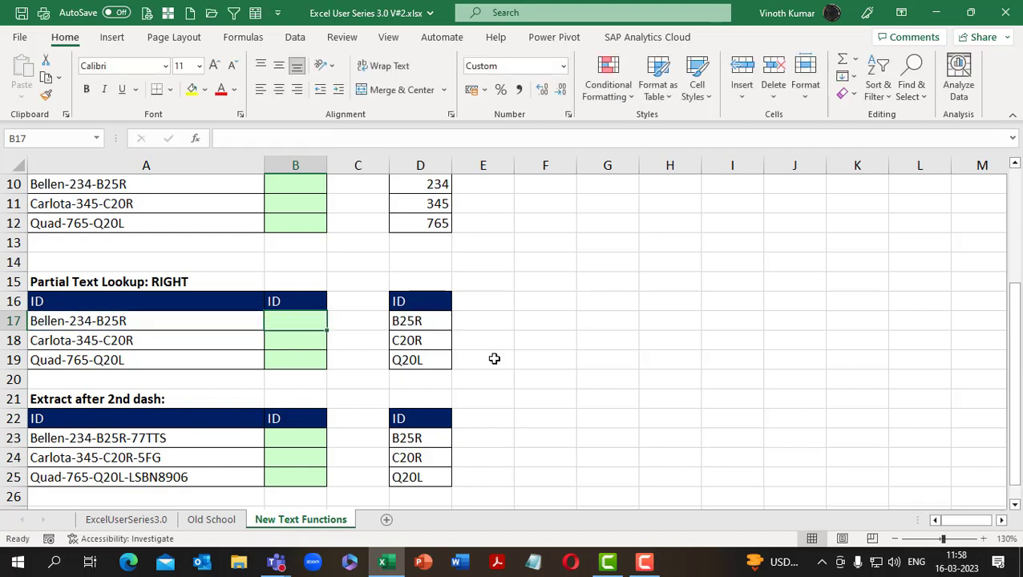
Step: Enter the spilling formula =TEXTAFTER(A17:A19,"-",2) in B17 to extract the text after the second dash for all three IDs
text(=t)
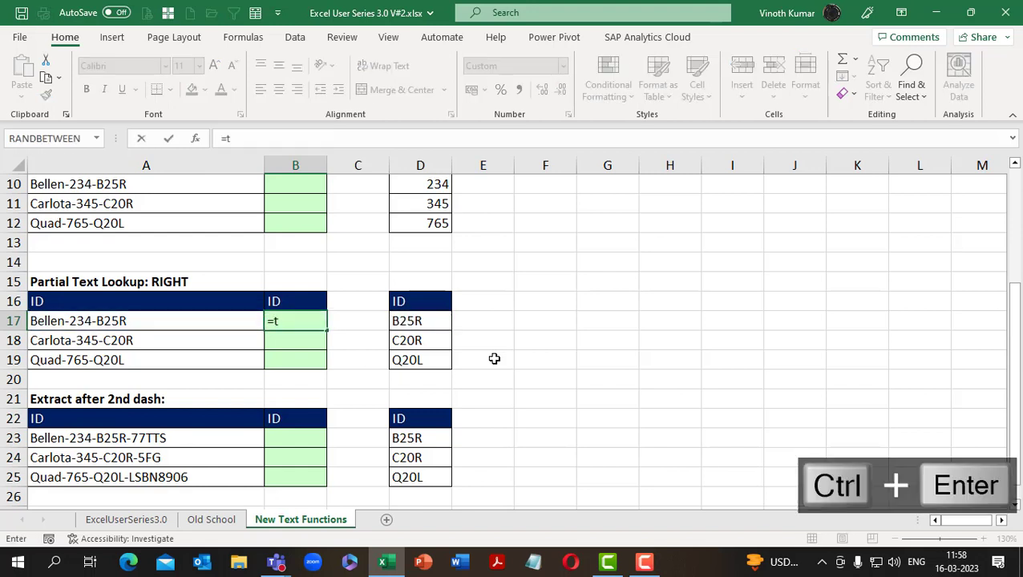
text(exta)
key(Tab)
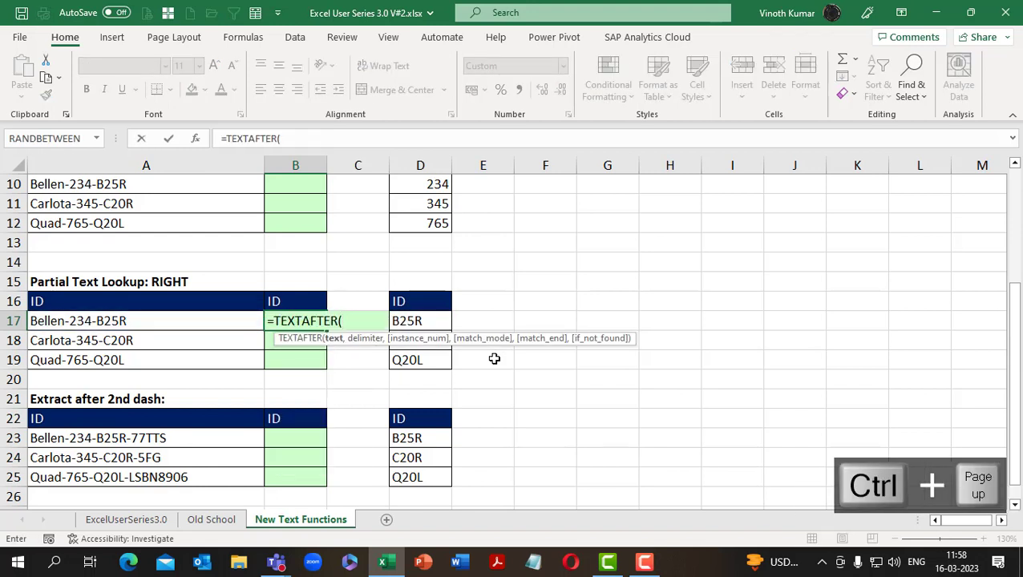
key(Left)
key(shift+Down)
key(shift+Down)
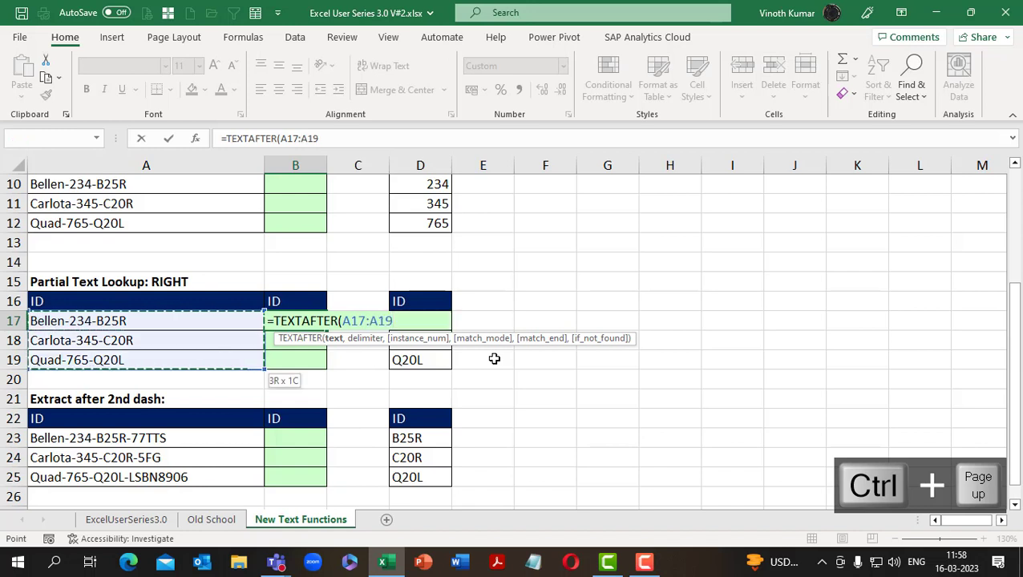
text(,"-")
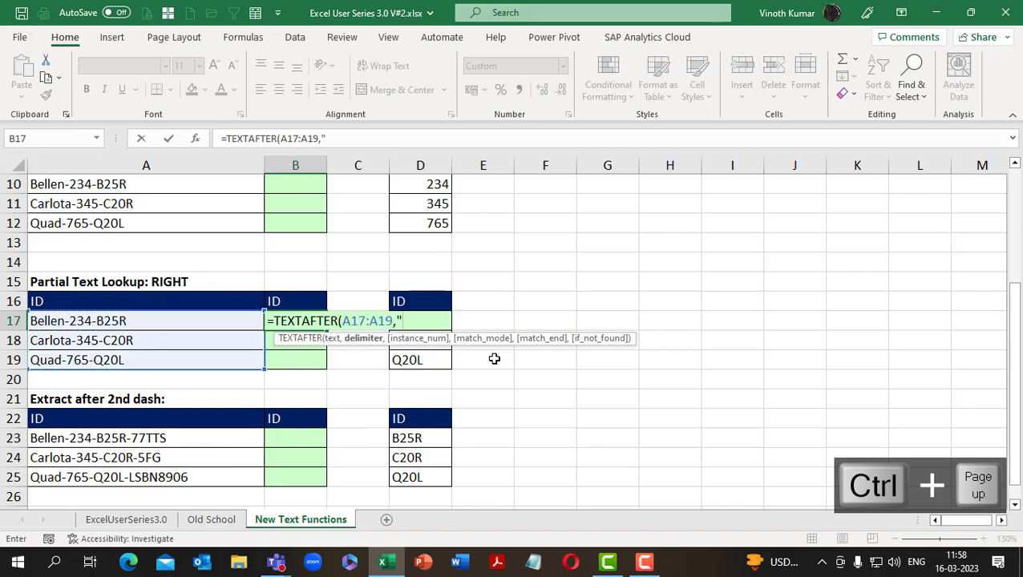
key(ctrl+Page_Down)
text(,2)
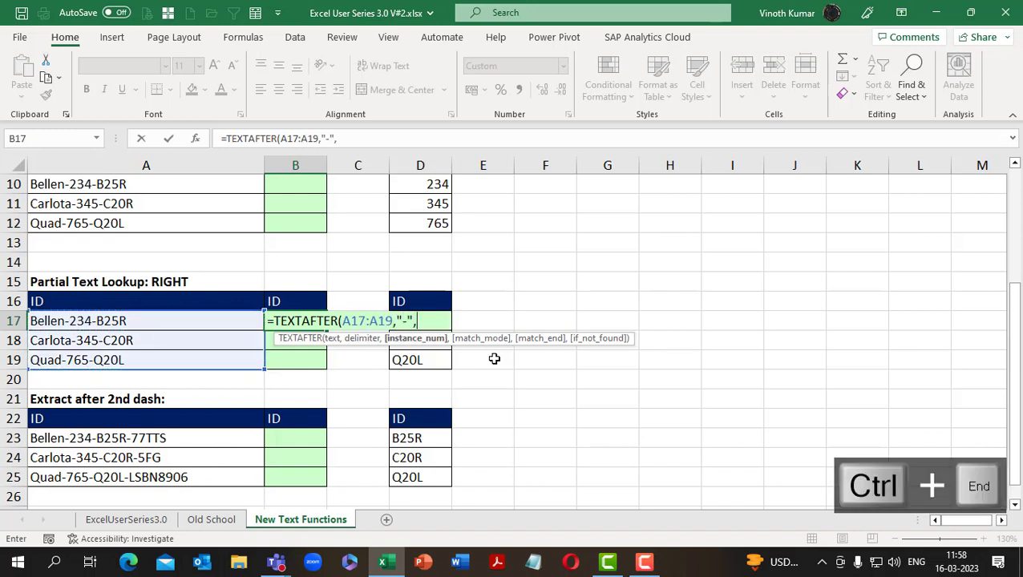
key(Return)
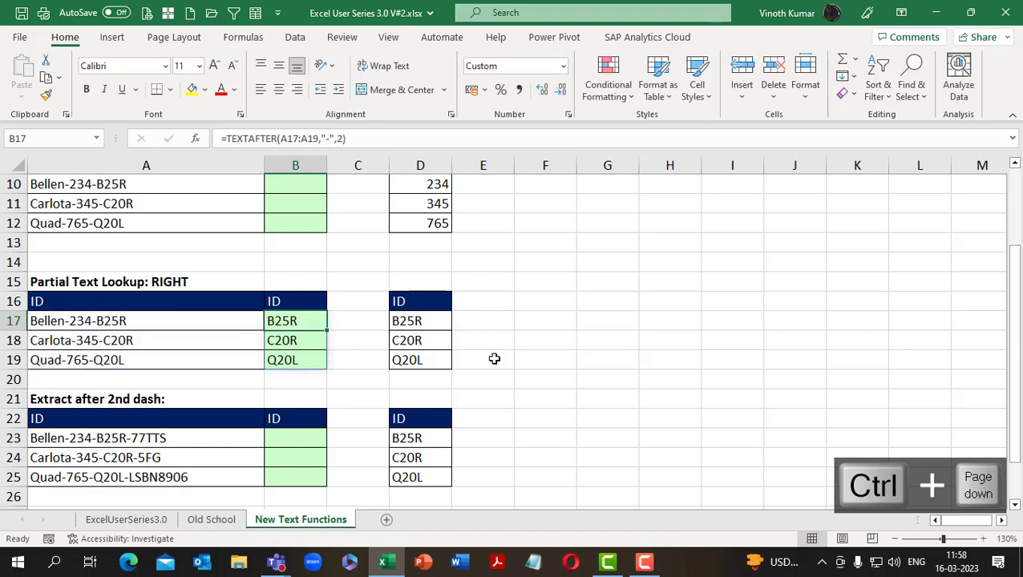
Step: On the Old School sheet, show the formula of B17 as text in G17 using FORMULATEXT
key(ctrl+Page_Up)
key(Right)
key(Right)
key(Right)
key(Right)
key(Right)
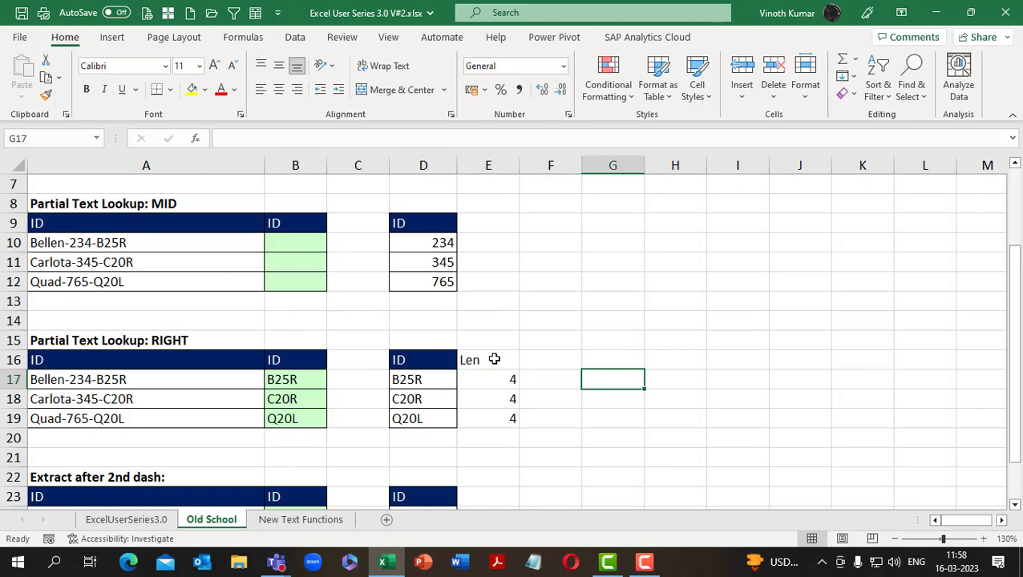
text(=form)
key(Tab)
key(Left)
key(Left)
key(Left)
key(Left)
key(Left)
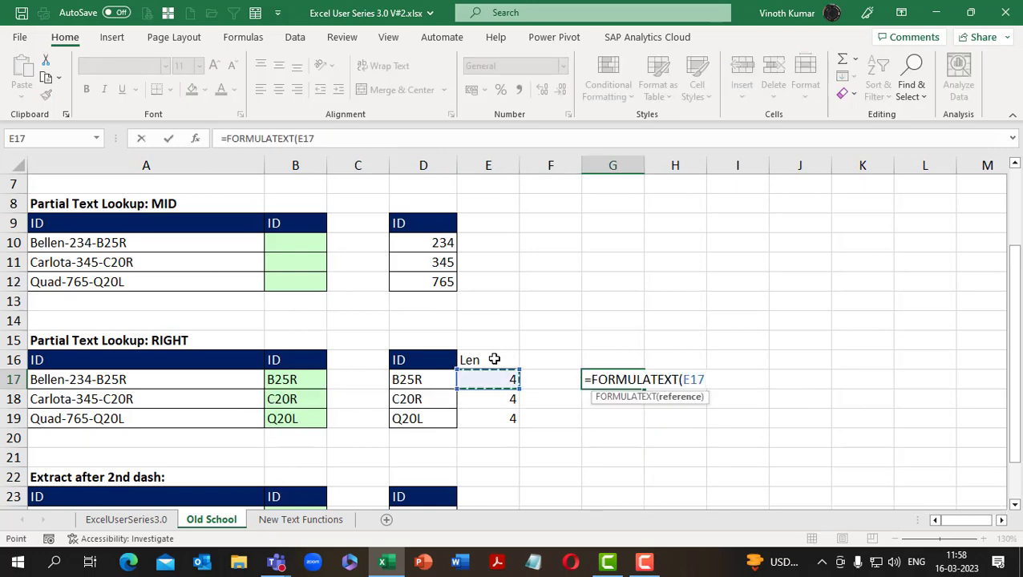
key(Return)
key(Down)
key(Down)
key(Down)
key(Down)
key(Down)
key(Down)
key(Down)
key(Down)
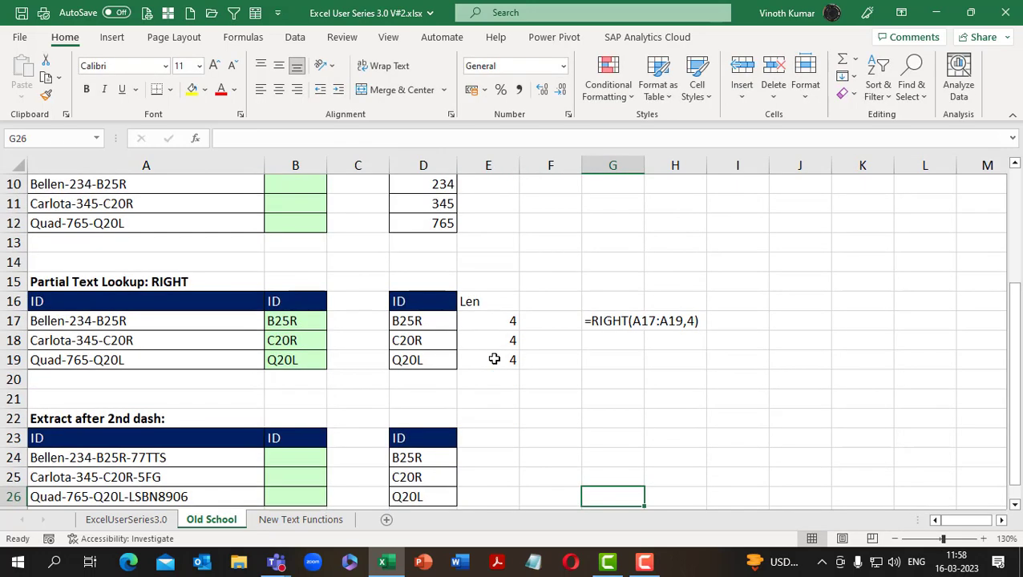
Step: On the New Text Functions sheet, show the TEXTAFTER formula of B17 as text in G17 using FORMULATEXT
key(ctrl+Page_Down)
key(Right)
key(Right)
key(Right)
key(Right)
key(Right)
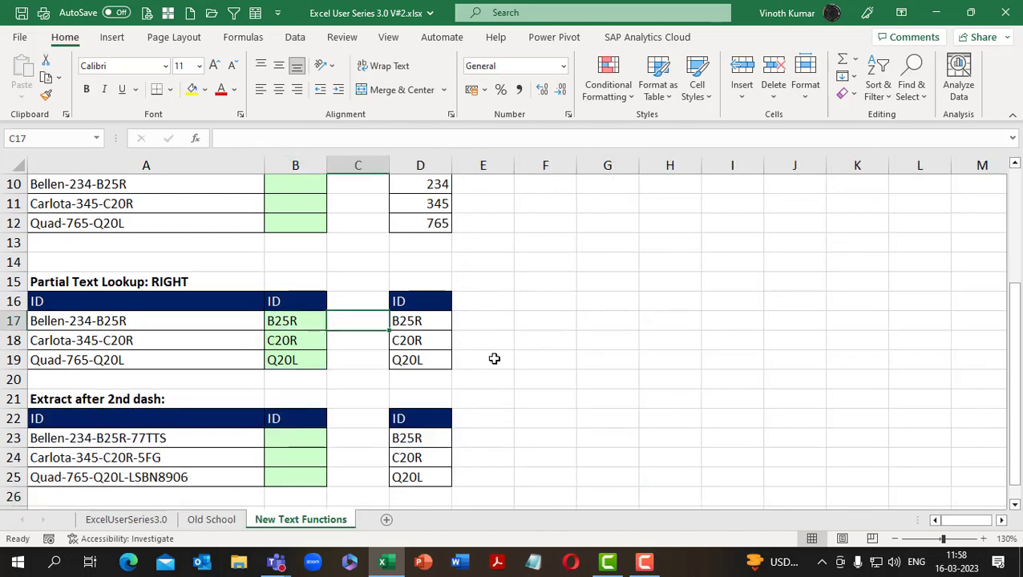
text(=form)
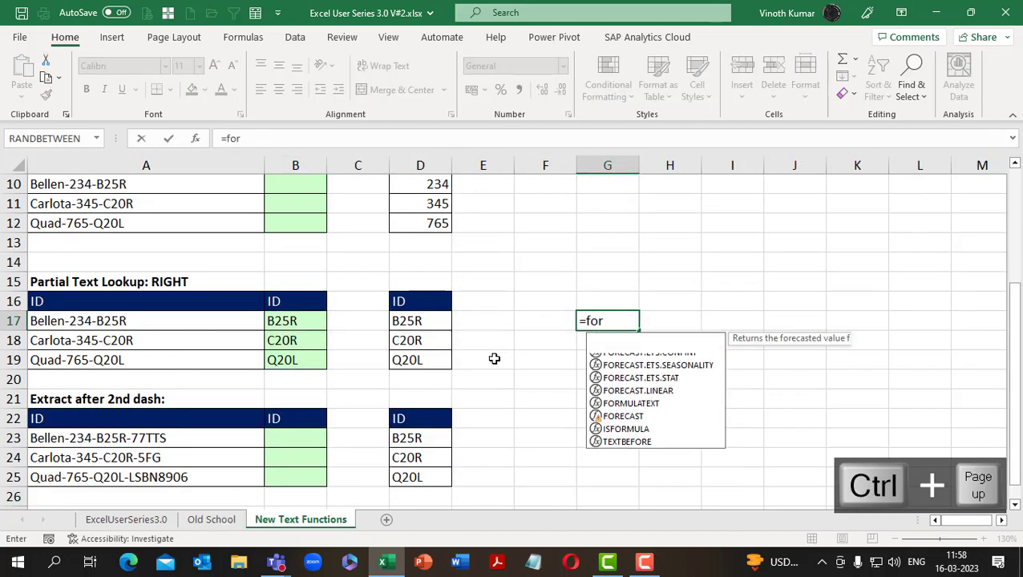
key(Tab)
key(Left)
key(Left)
key(Left)
key(Left)
key(Return)
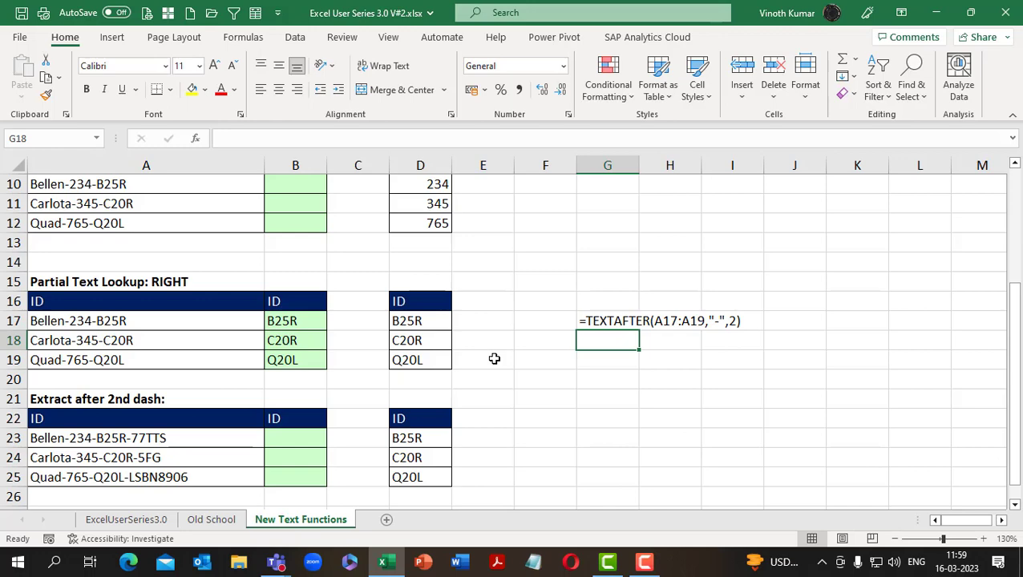
Step: Return to the Old School sheet and add the header Len in E2 beside the LEFT and SEARCH results table
key(ctrl+Page_Up)
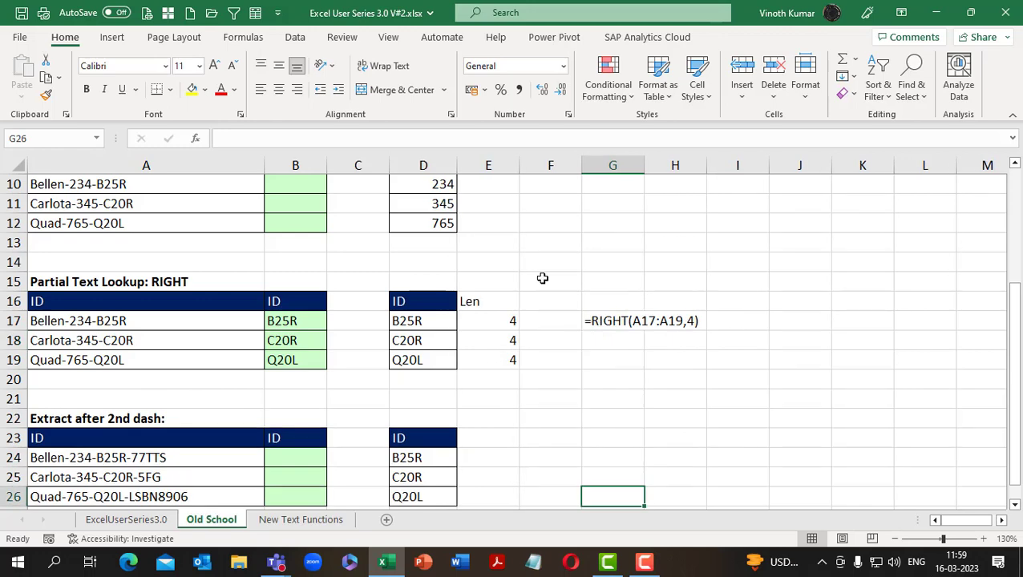
scroll(502, 342, up, 3)
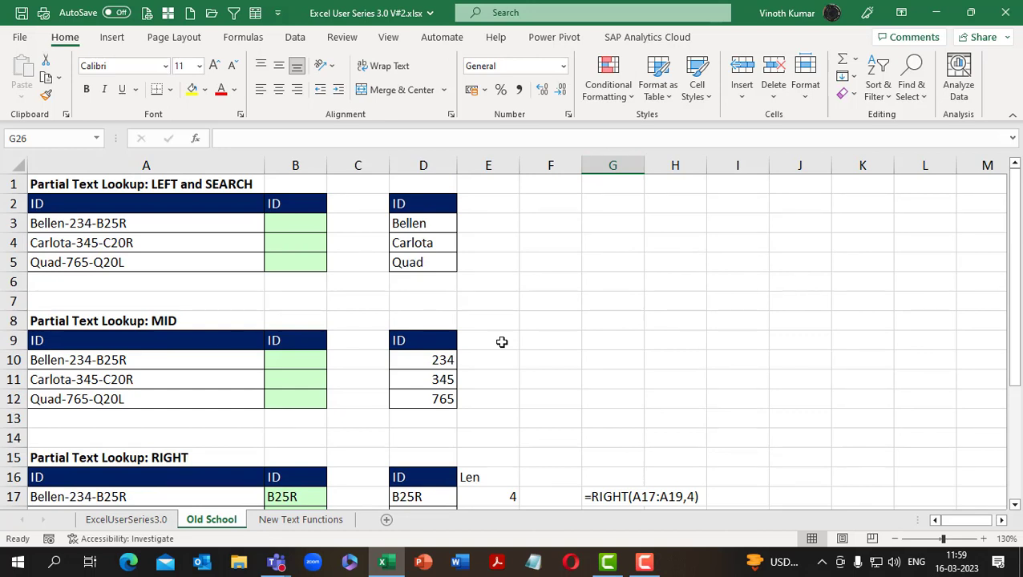
key(ctrl+d)
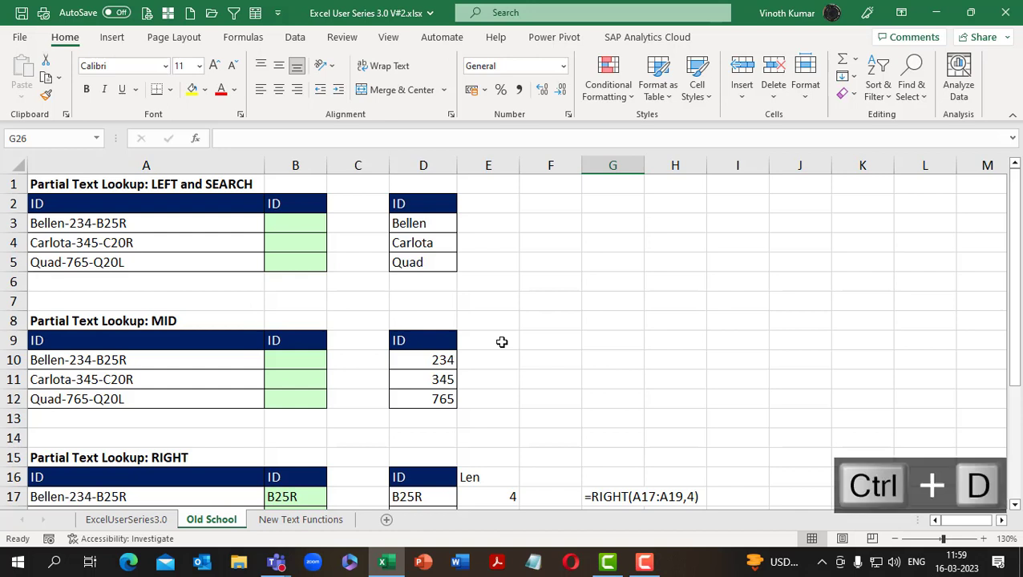
click(493, 208)
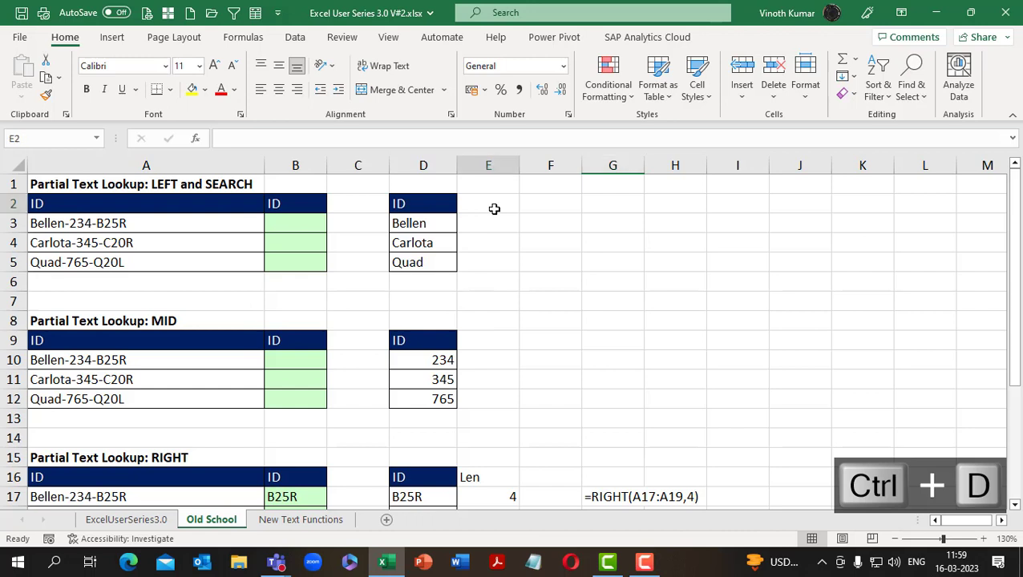
text(Len)
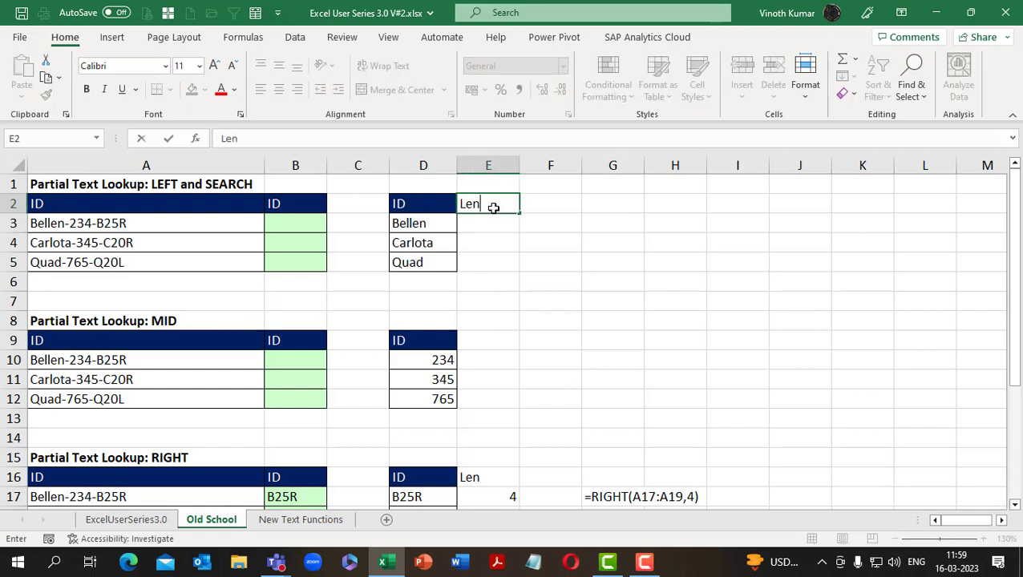
key(Return)
Step: Calculate the character length of each expected ID by entering =LEN(D3) in E3 and filling it down to E5
text(=len(d3))
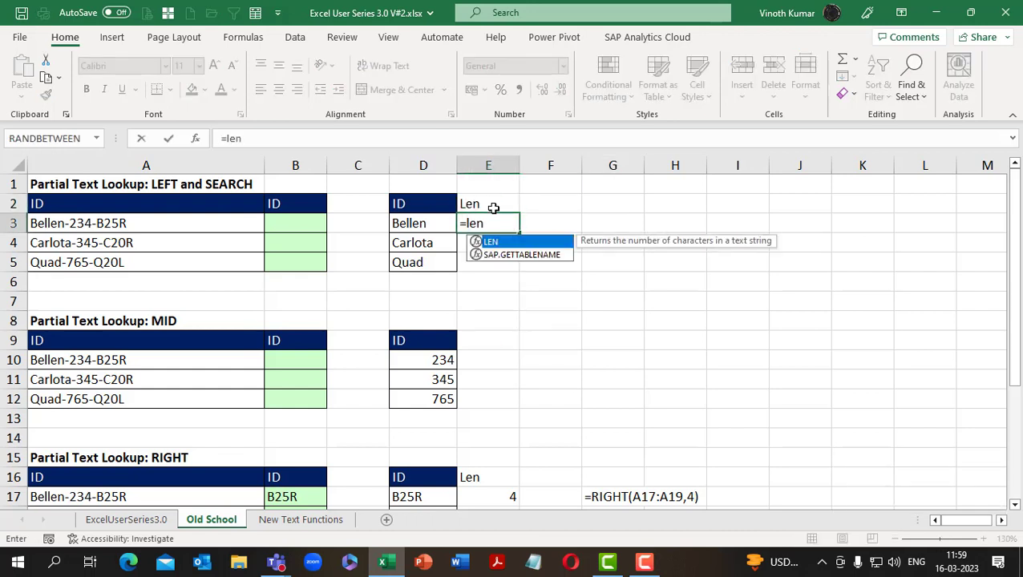
key(ctrl+Return)
key(shift+Down)
key(shift+Down)
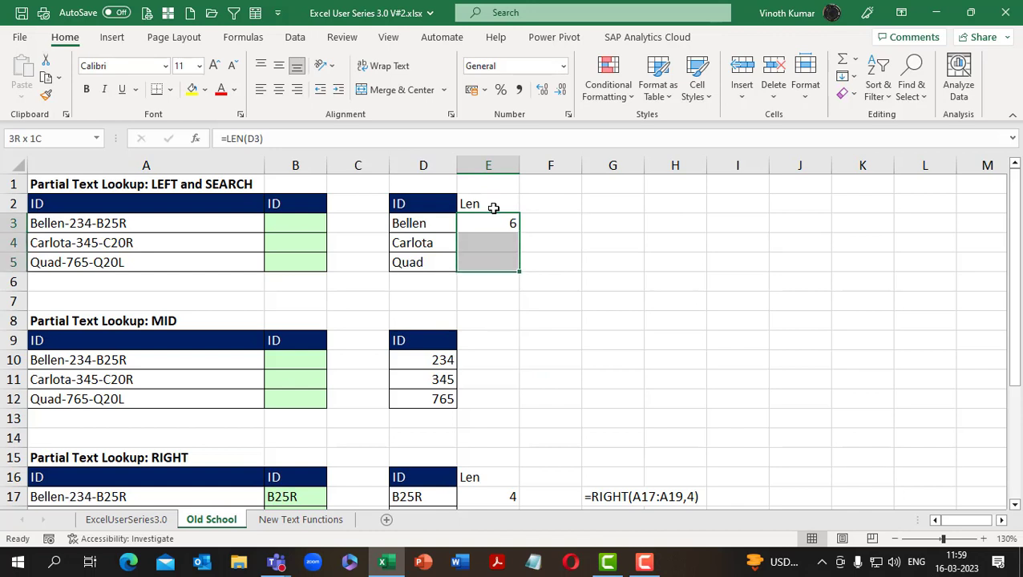
key(ctrl+d)
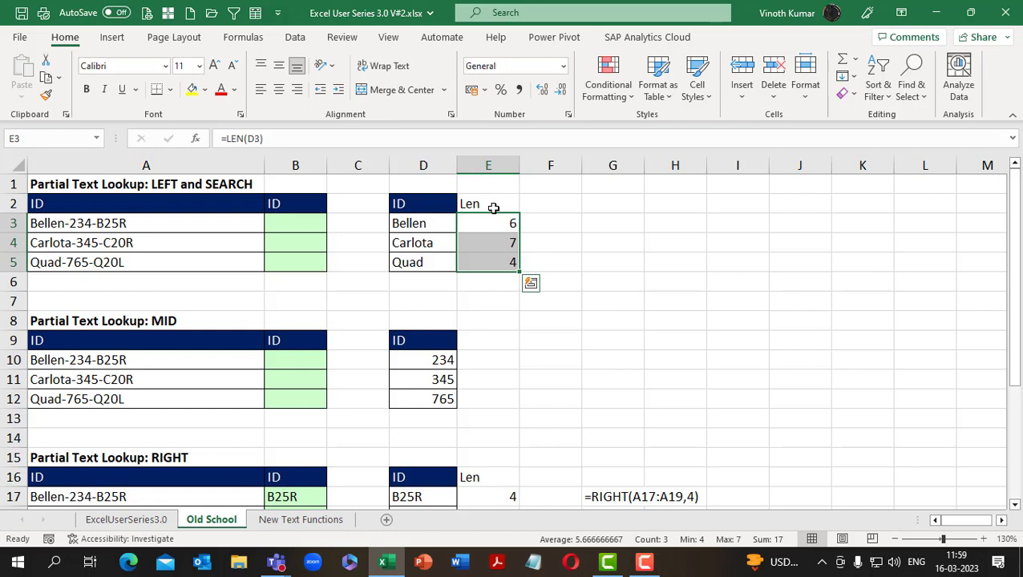
Step: Enter the function labels Search in G3 and Find in H3
key(Right)
key(Right)
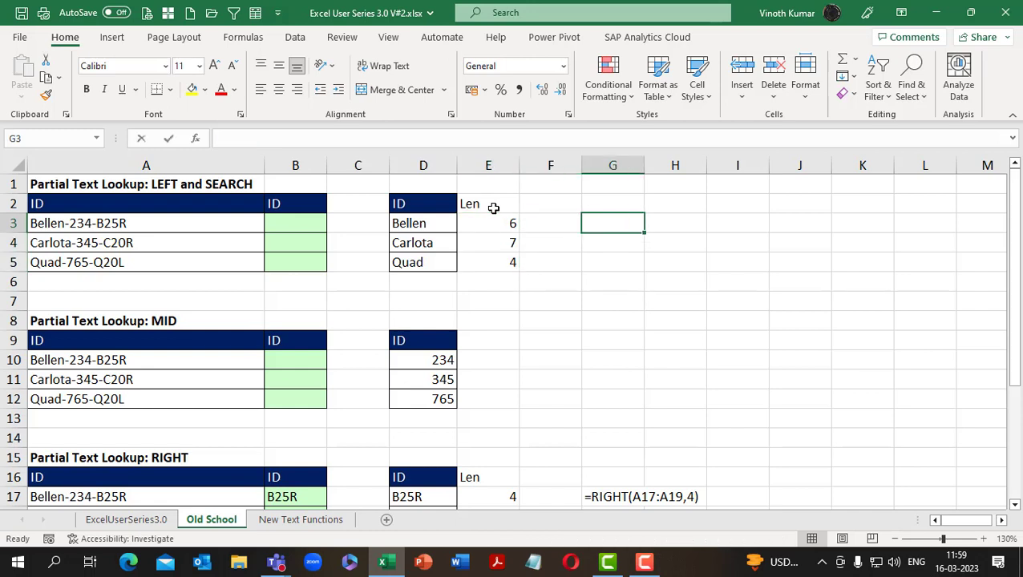
text(=)
key(BackSpace)
text(Search)
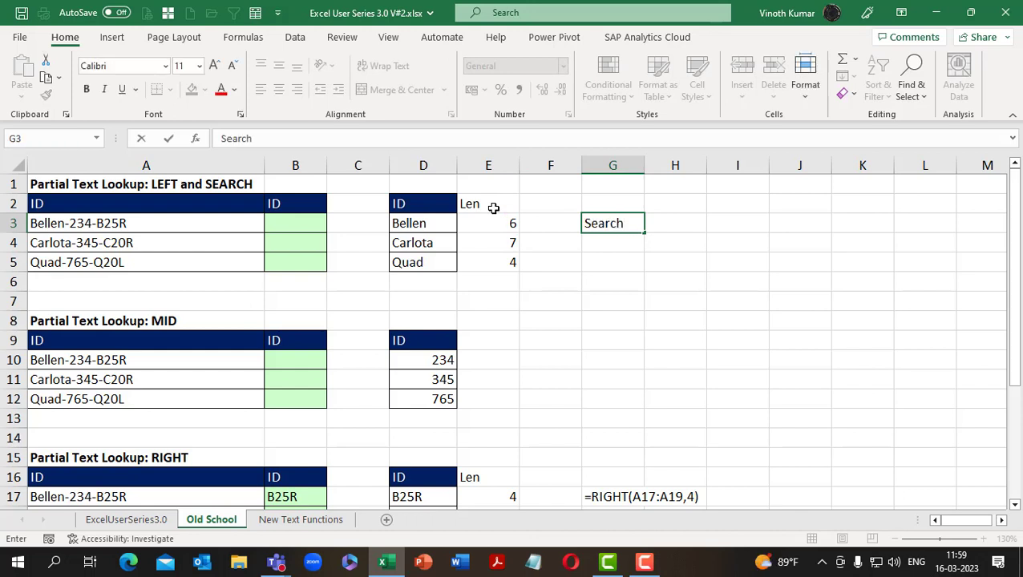
key(Return)
key(Up)
key(Right)
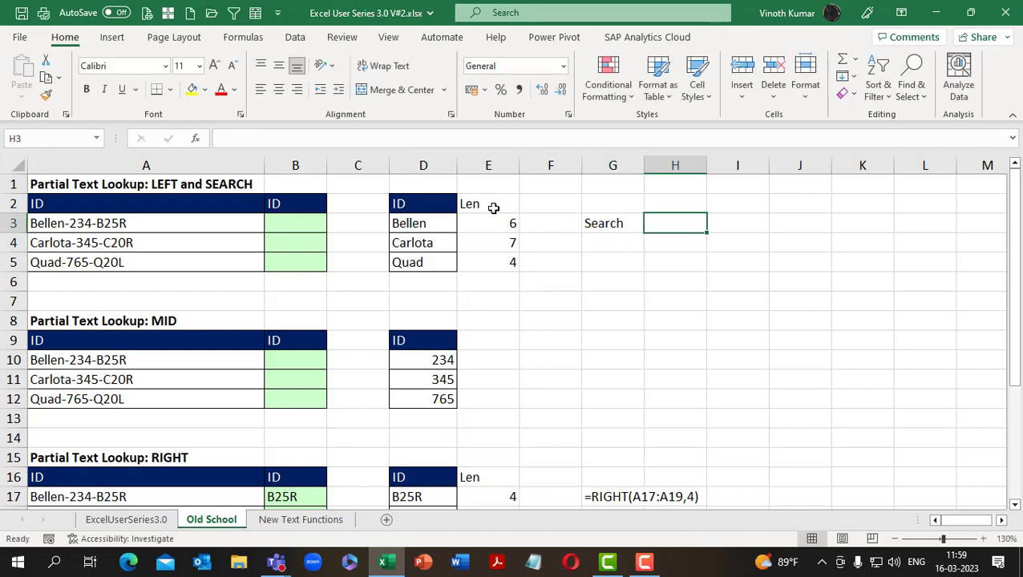
text(Find)
key(Return)
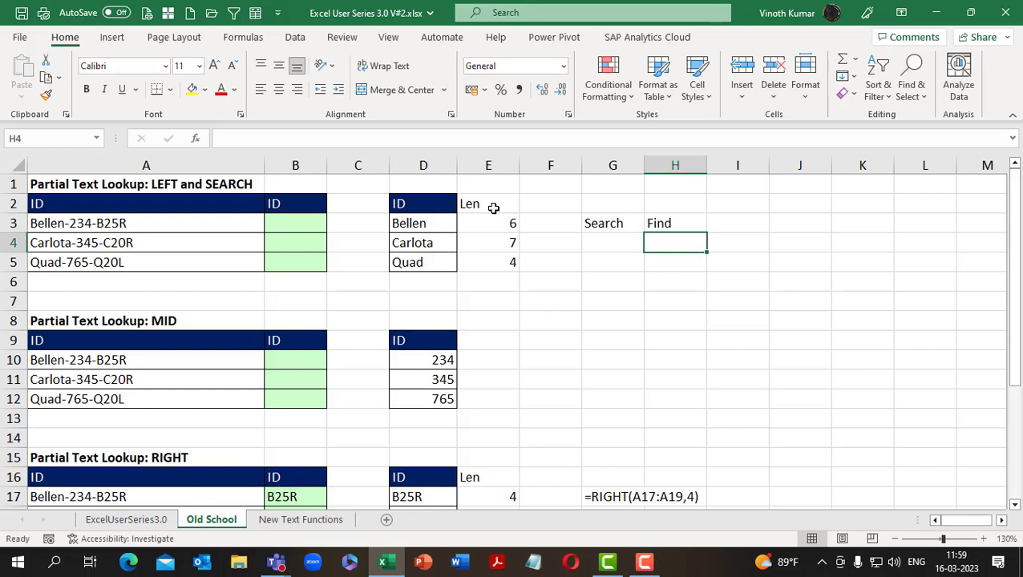
Step: Label the Find column by entering Case sensitive in H2
key(Up)
key(Up)
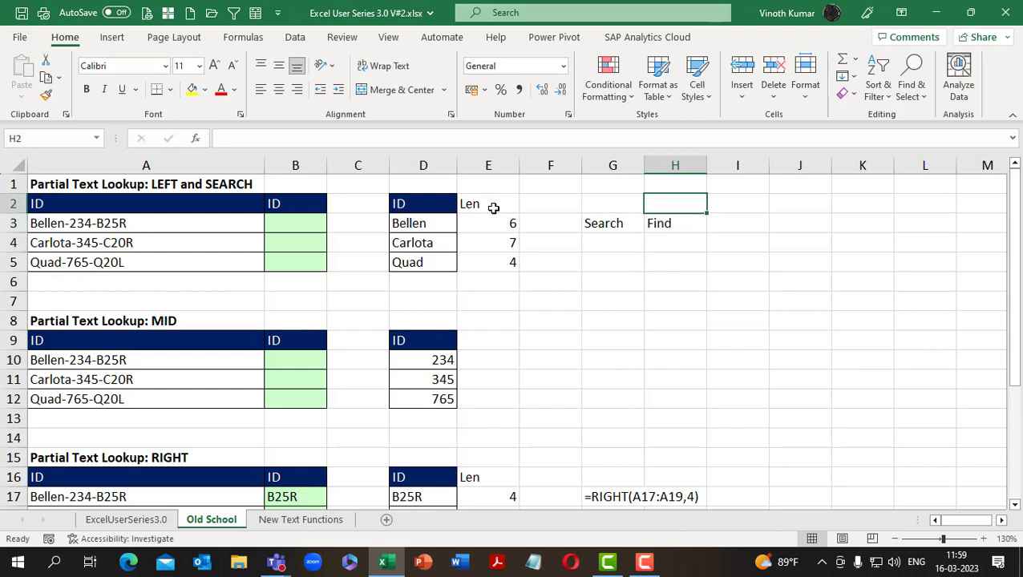
key(F2)
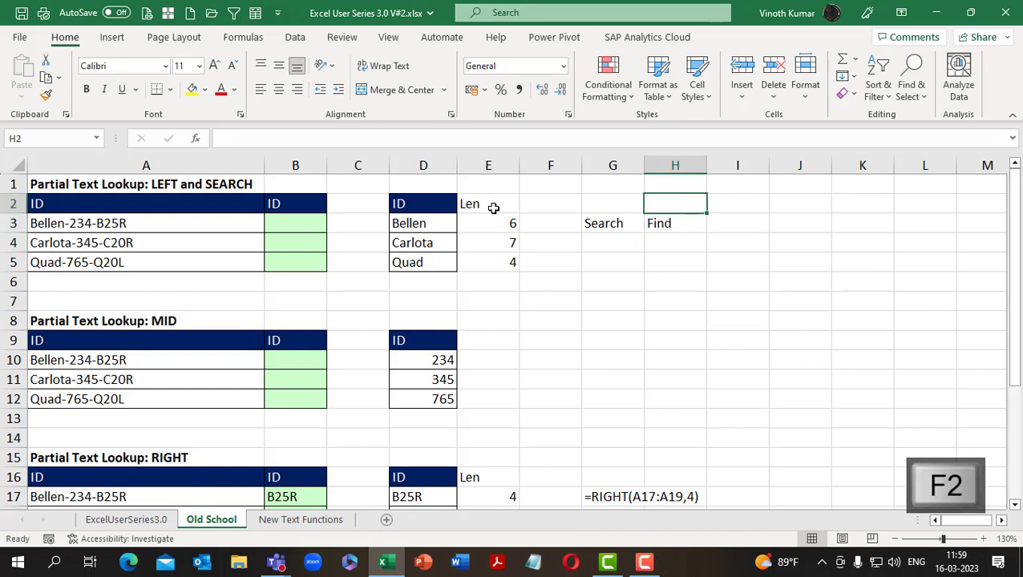
text(Case sens)
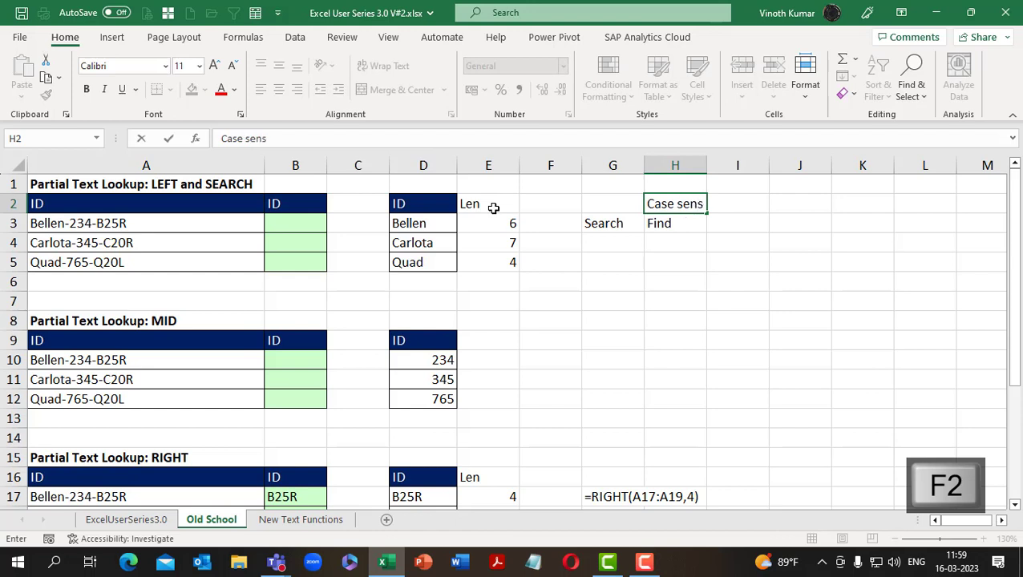
text(itive)
key(Return)
Step: Label the Search column by entering Non Case Sensitive in G2
key(Up)
key(Left)
text(Non Case)
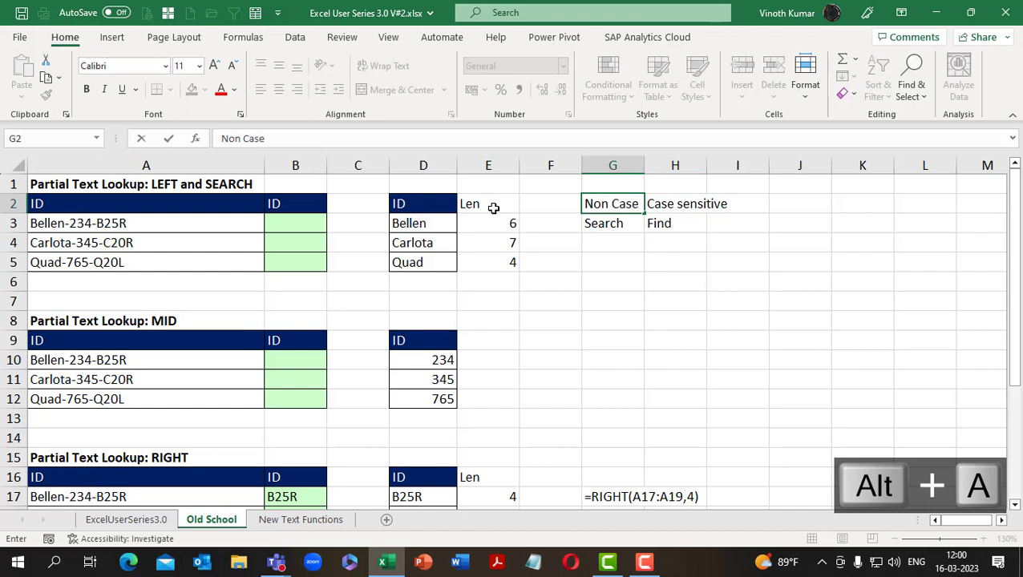
key(Return)
key(Up)
key(F2)
key(ctrl+shift+Down)
text(Sens)
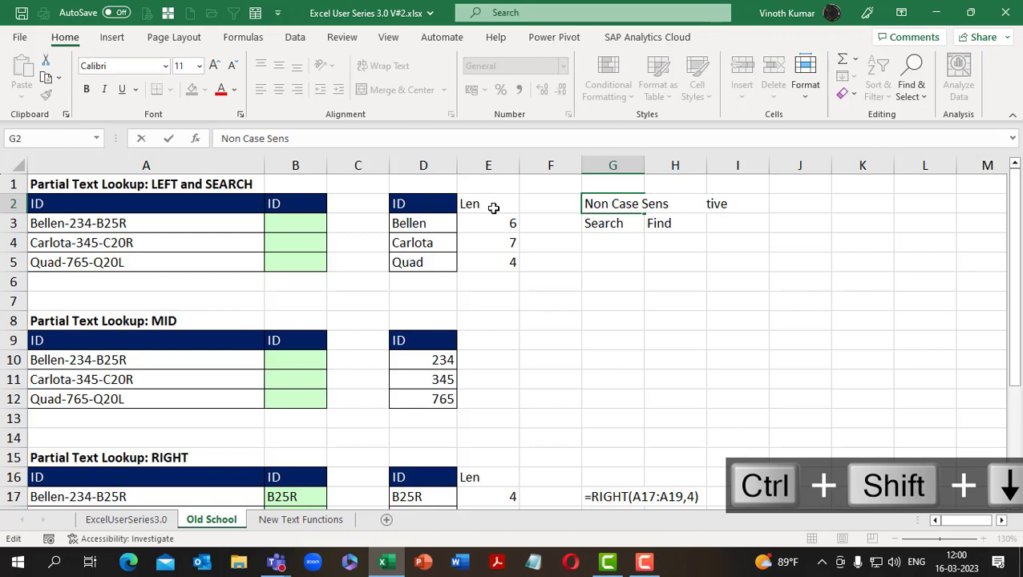
text(itive)
key(Return)
Step: AutoFit the widths of columns G and H to the two case-sensitivity labels in row 2
key(Up)
key(shift+Right)
key(alt+o)
key(c)
key(a)
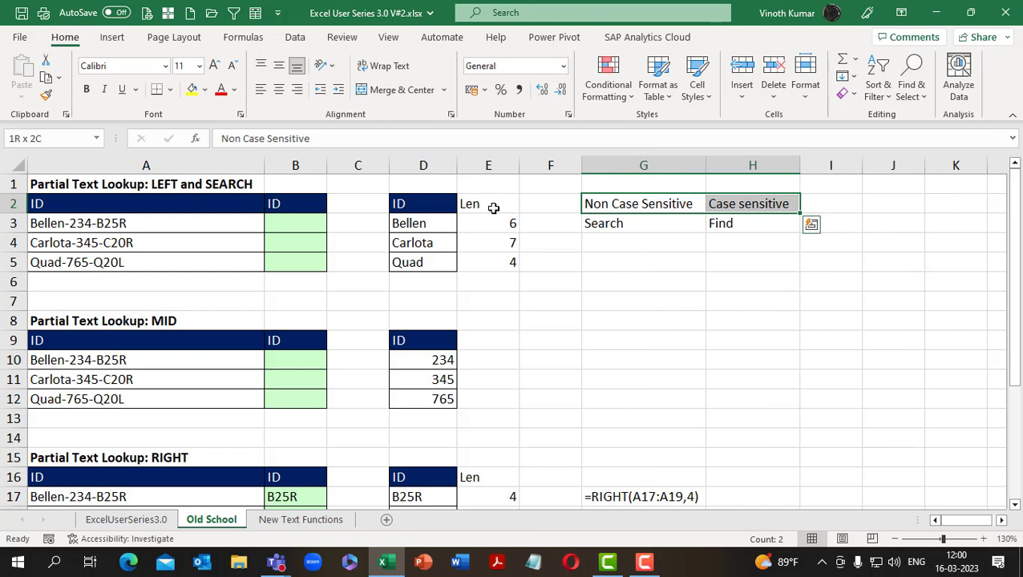
Step: Highlight the expected IDs in D3:D5 of the LEFT and SEARCH table for review
key(Left)
key(Left)
key(Left)
key(Down)
key(shift+Down)
key(shift+Down)
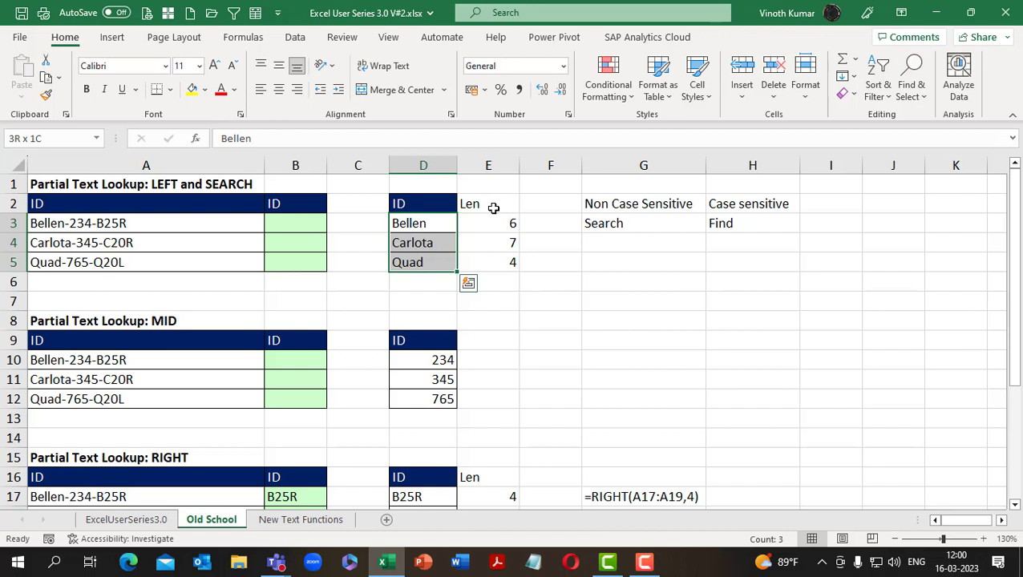
key(Left)
key(Left)
text(=s)
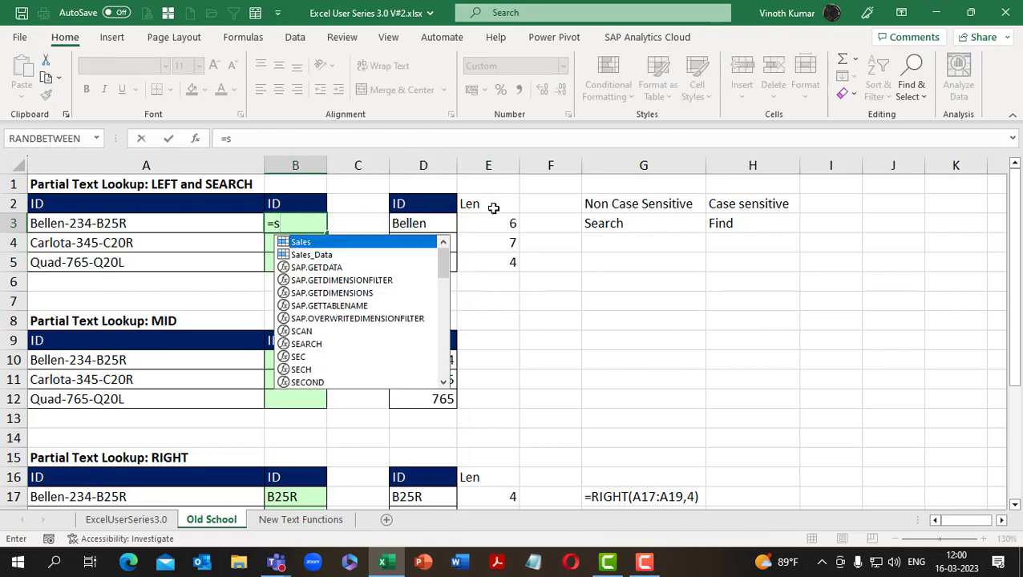
text(er)
key(Tab)
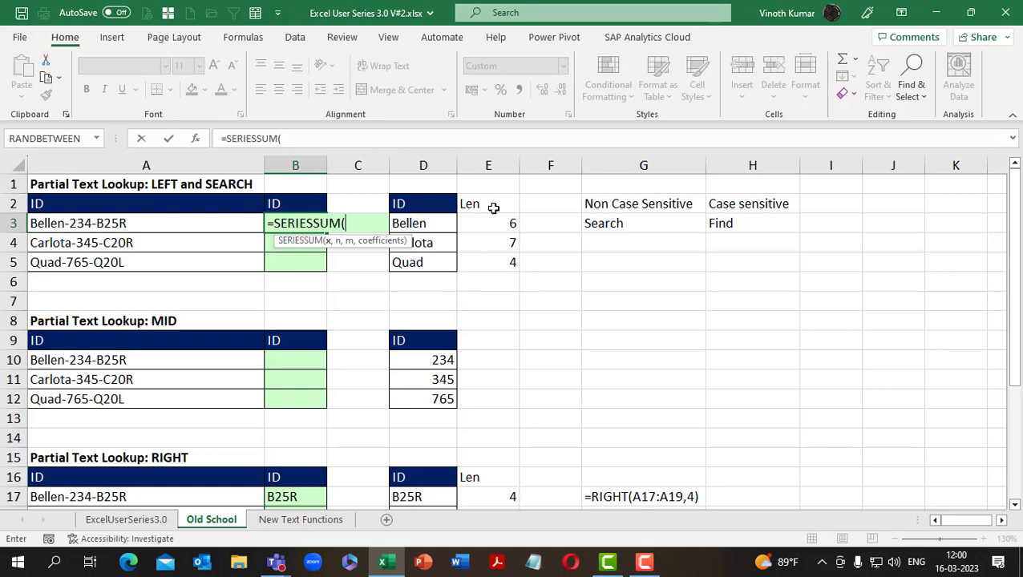
key(Escape)
Step: Enter =FORMULATEXT(B3) in I3 to display the formula of the first green ID cell
key(Right)
key(Right)
key(Right)
key(Right)
key(Right)
key(Right)
key(Right)
key(Right)
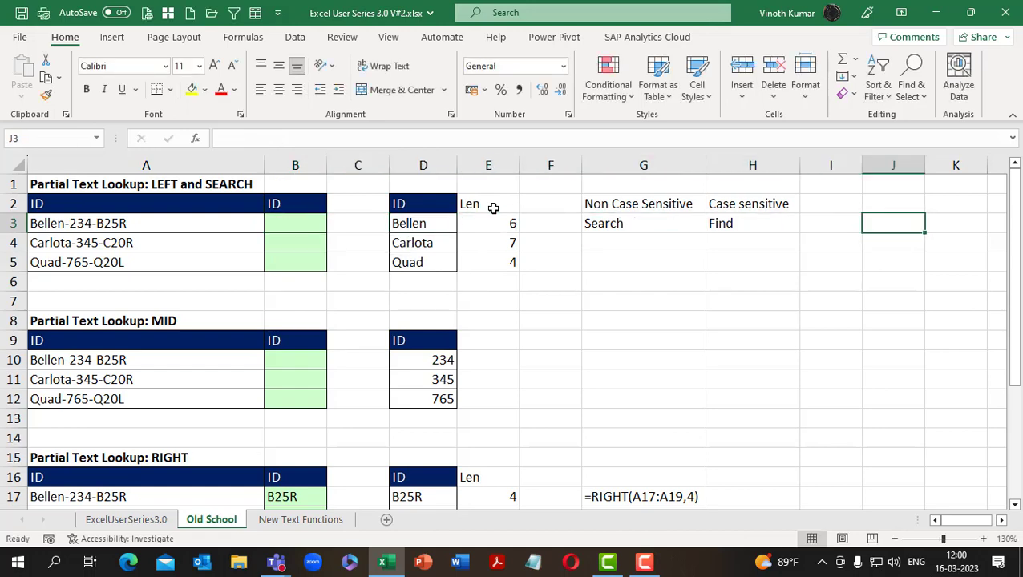
key(Left)
text(=form)
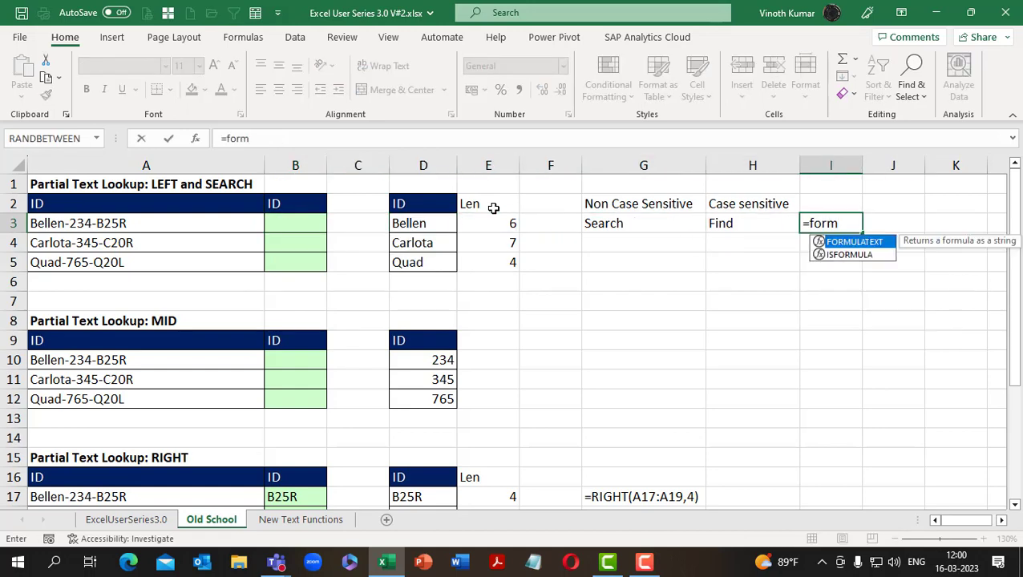
key(Tab)
key(Left)
key(Left)
key(Left)
key(Left)
key(Left)
key(Left)
key(Left)
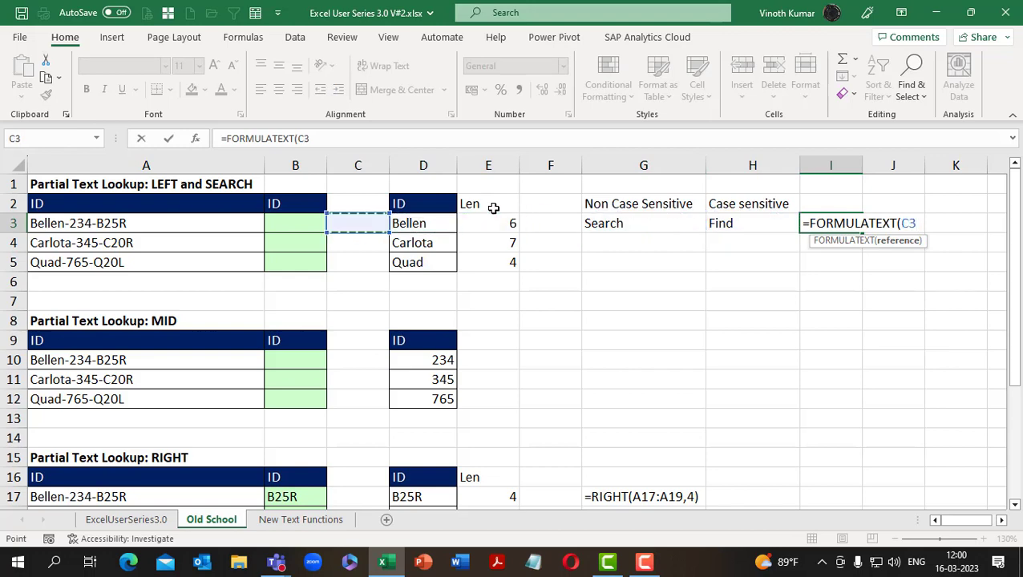
key(Return)
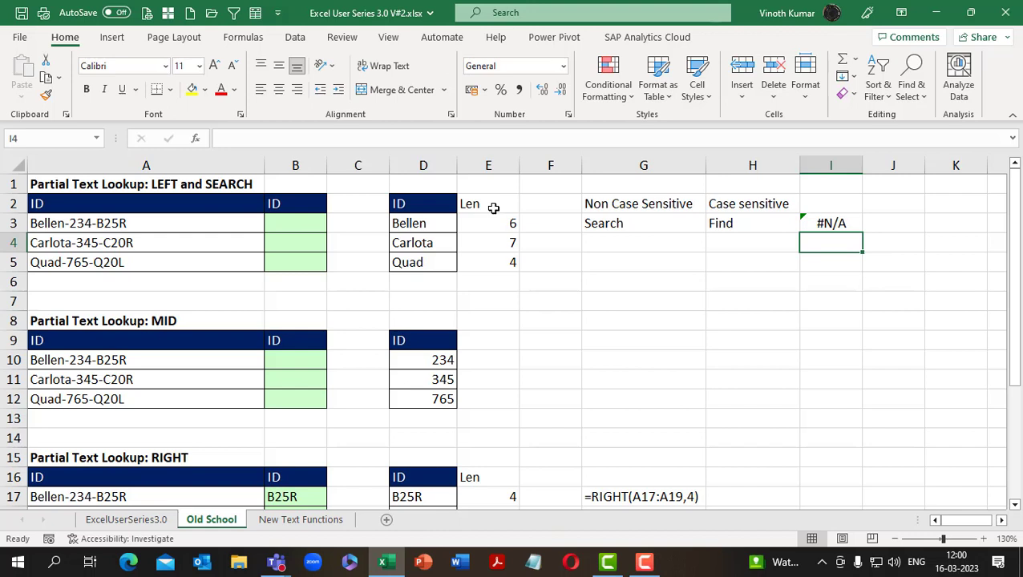
Step: Enter a second =FORMULATEXT(B3) formula in I4
text(=form)
key(Tab)
key(Left)
key(Left)
key(Left)
key(Left)
key(Left)
key(Left)
key(Up)
key(Left)
key(Return)
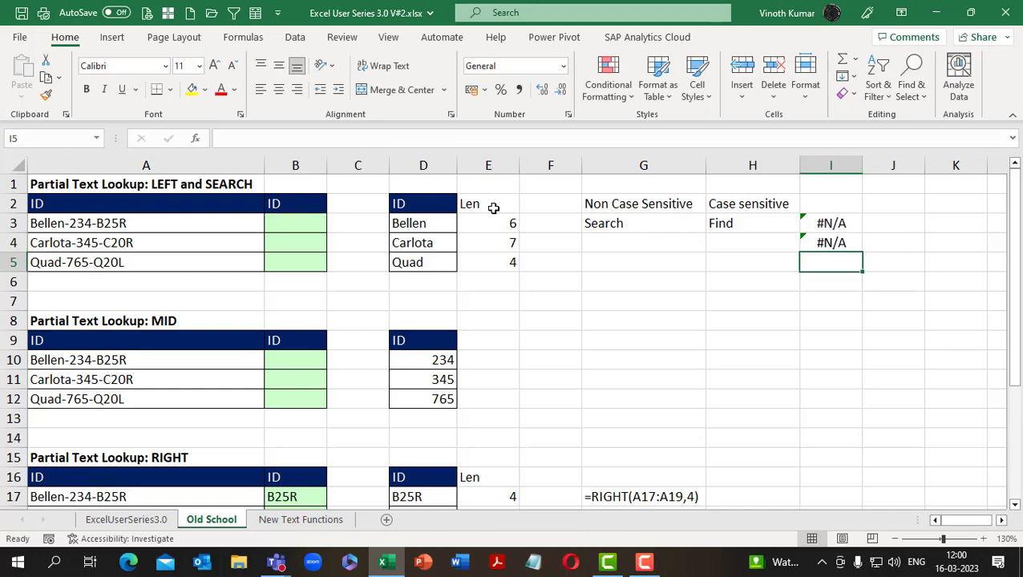
Step: Enter a third =FORMULATEXT(B3) formula in I5
text(=form)
key(Tab)
key(Left)
key(Left)
key(Left)
key(Left)
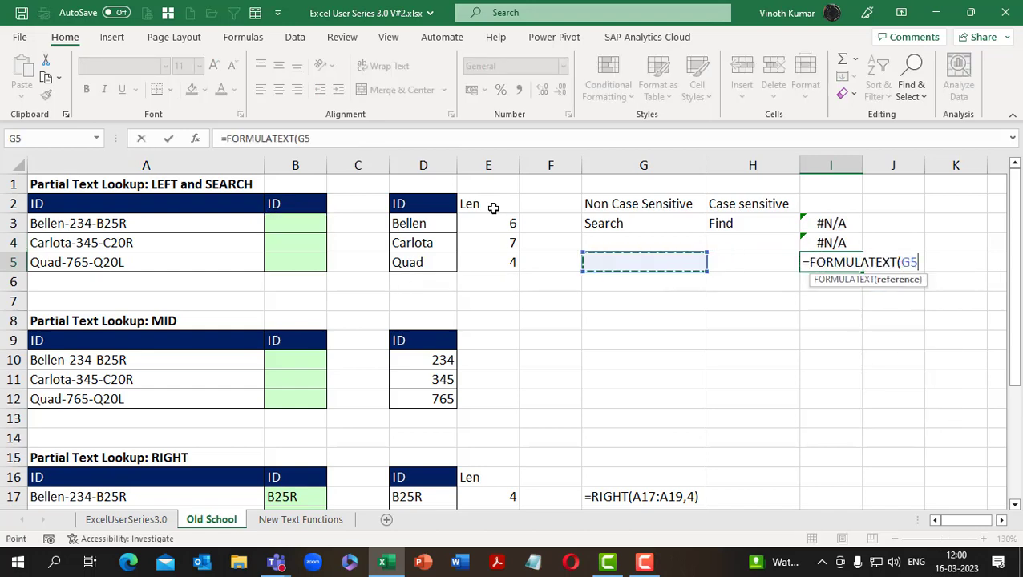
key(Left)
key(Left)
key(Up)
key(Up)
key(Return)
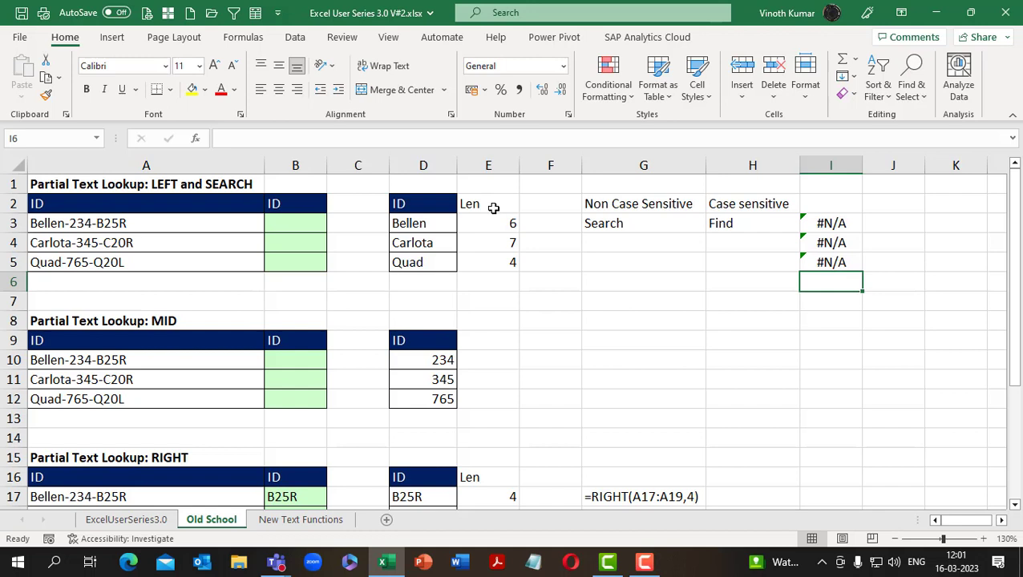
Step: Enter =SEARCH("-",A3) in B3 to locate the first hyphen in the ID
key(Up)
key(Up)
key(Up)
key(Up)
key(Up)
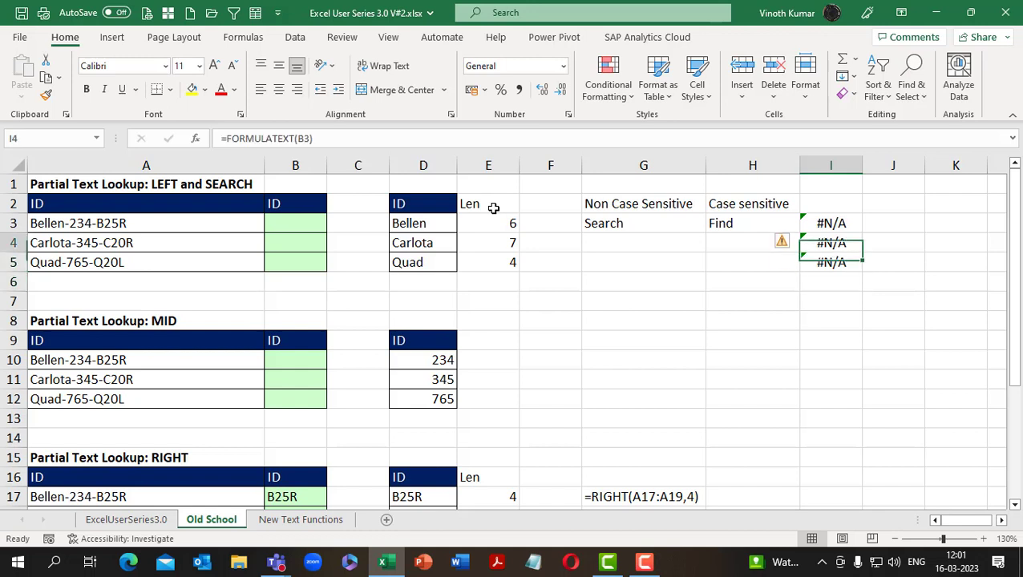
key(Left)
key(Left)
key(Left)
key(Left)
key(Left)
key(Left)
key(Left)
key(Left)
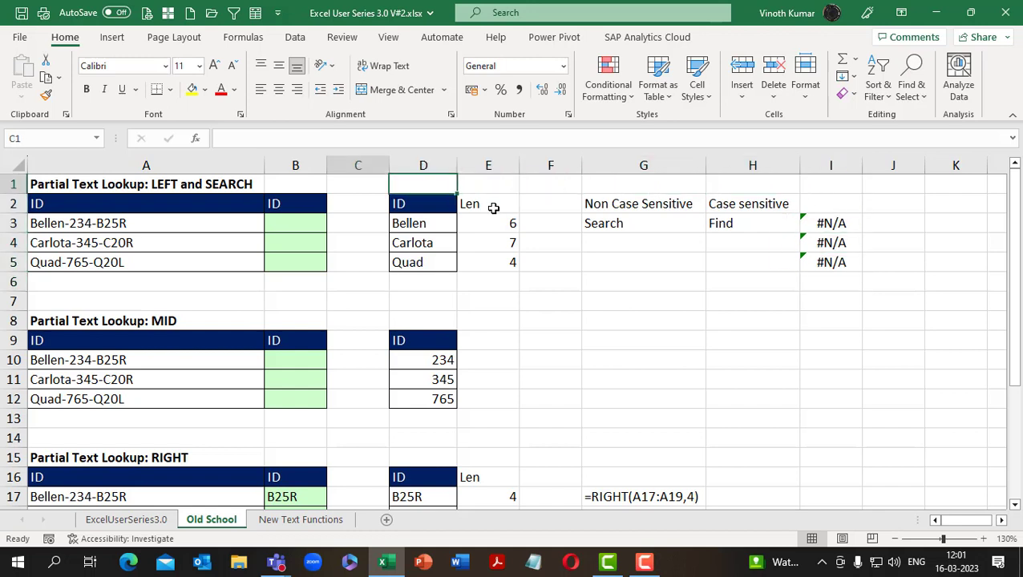
key(Down)
key(Down)
key(Right)
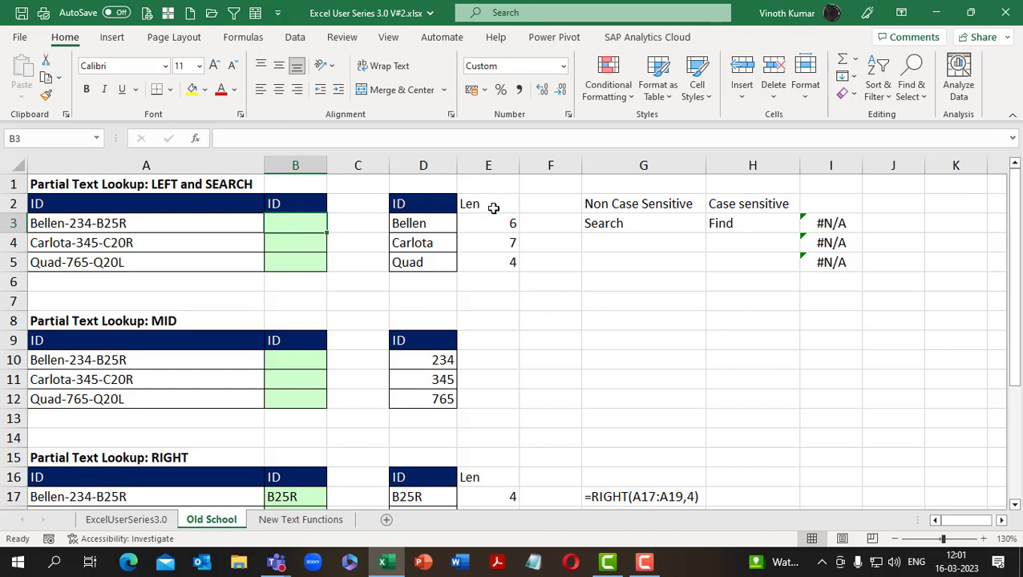
text(=se)
key(Tab)
key(ctrl+s)
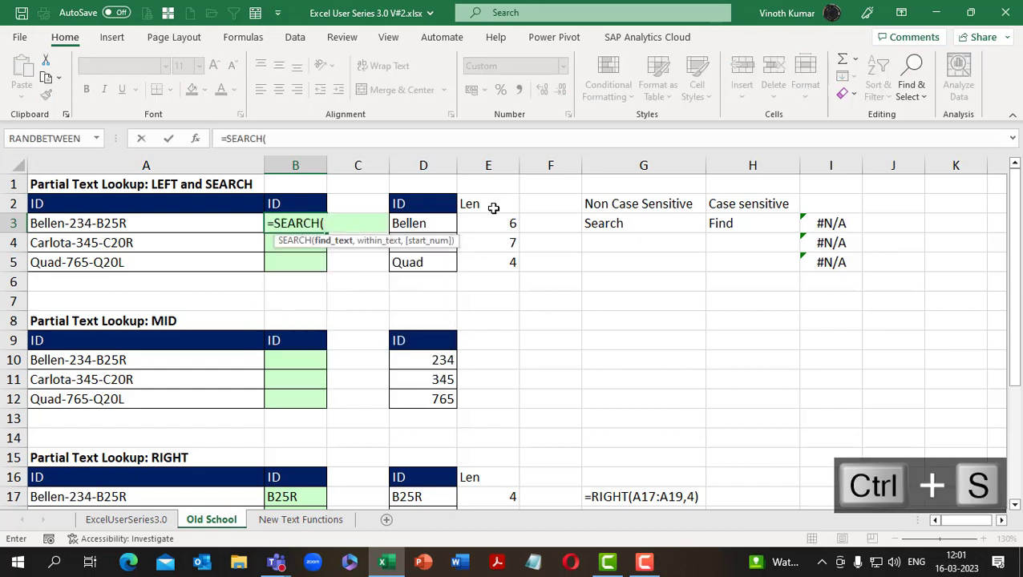
key(ctrl+d)
text("-",)
key(Left)
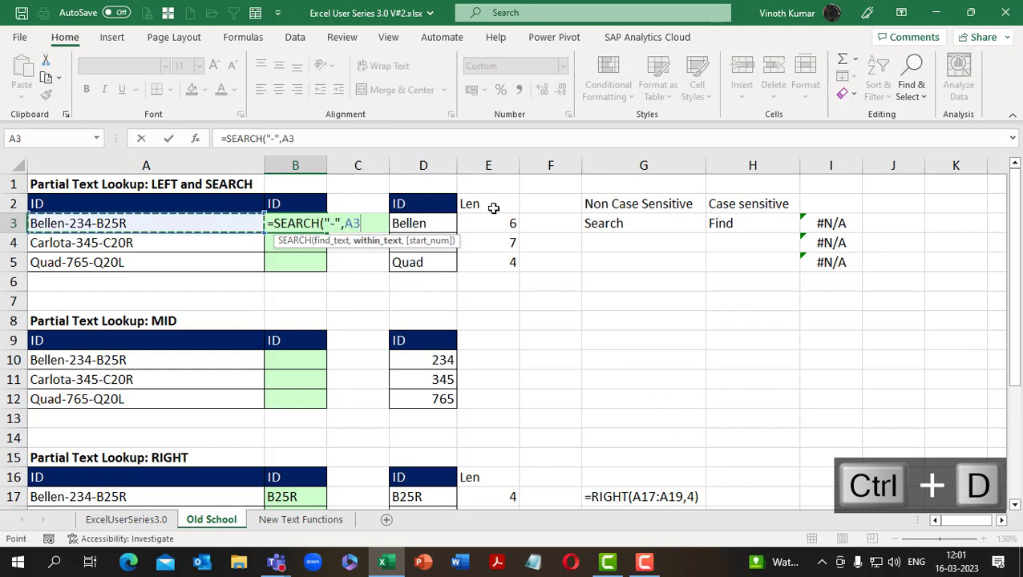
text())
key(Return)
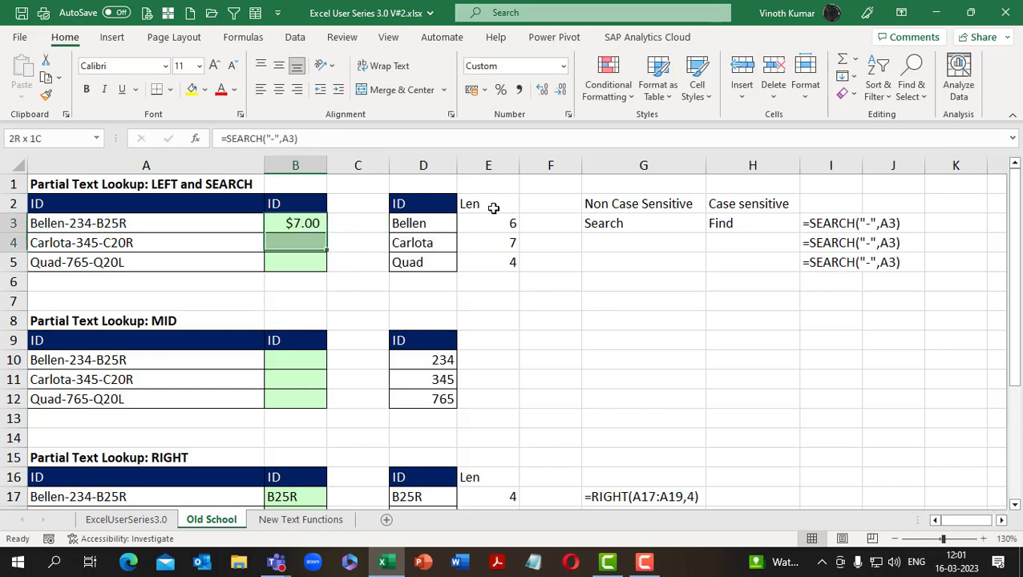
Step: Save the workbook and fill the SEARCH formula from B3 down to B5
key(shift+Down)
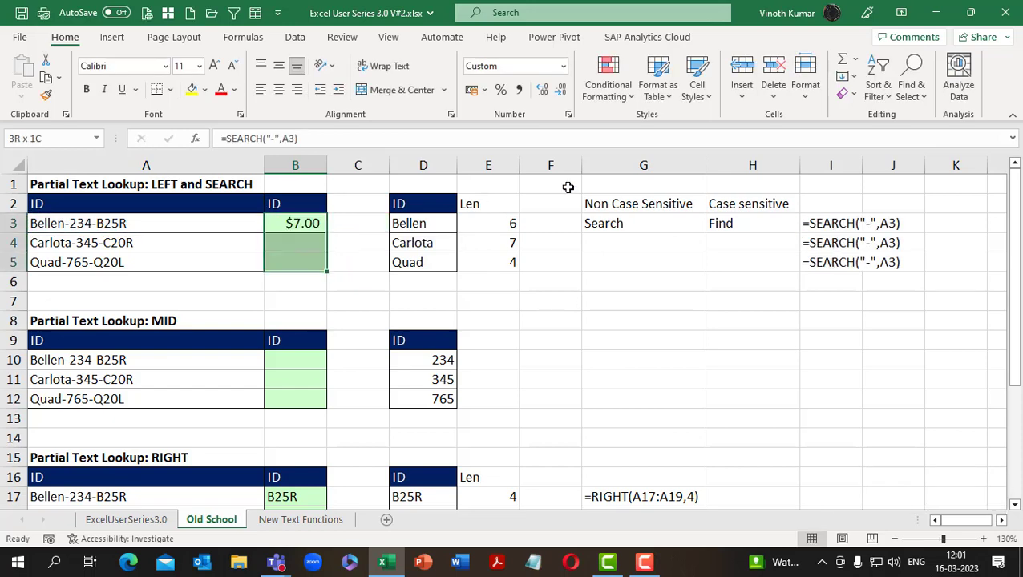
key(ctrl+s)
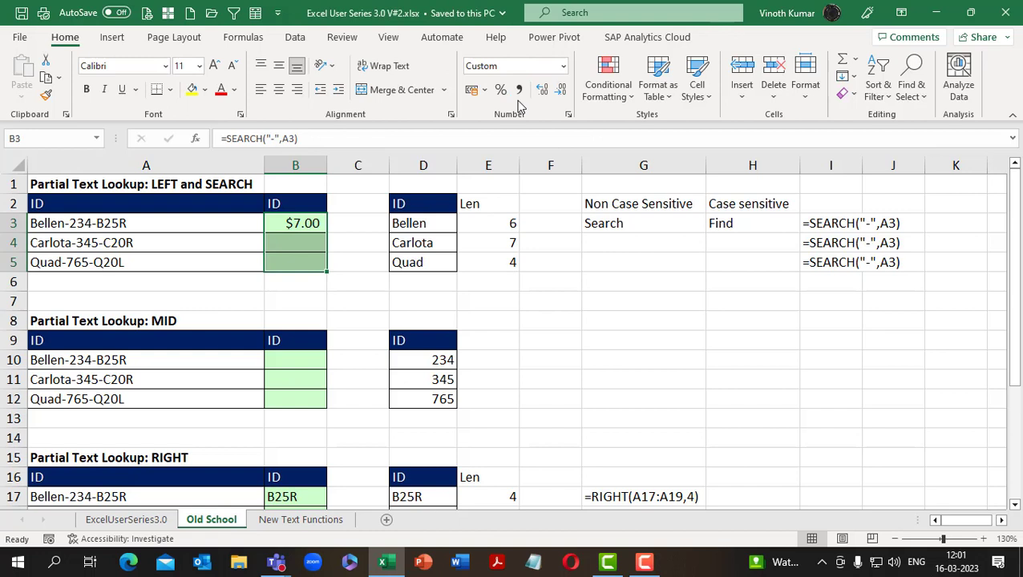
key(ctrl+d)
Step: Format B3:B5 as Number with no decimal places
click(562, 66)
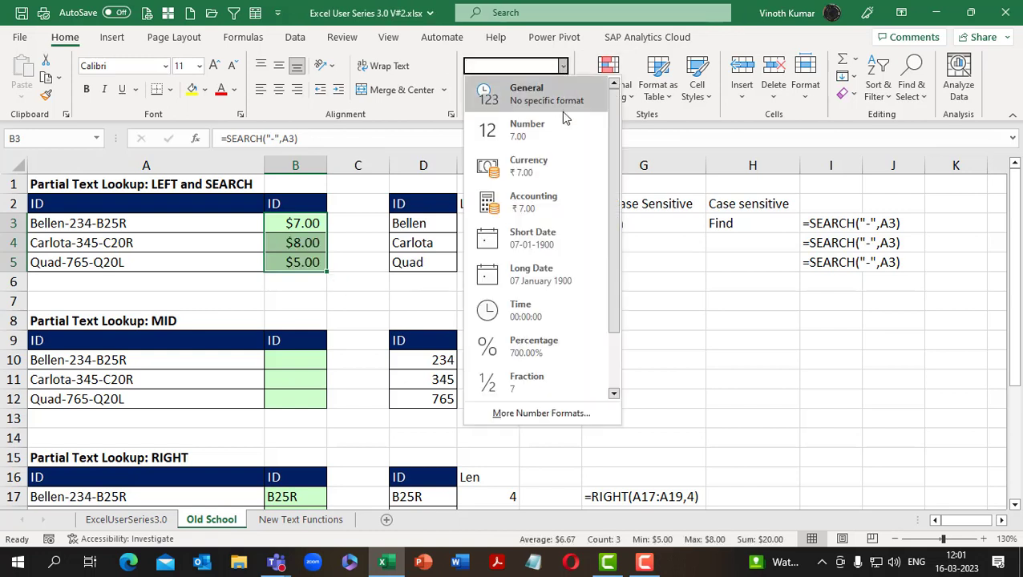
click(557, 128)
click(561, 90)
click(561, 90)
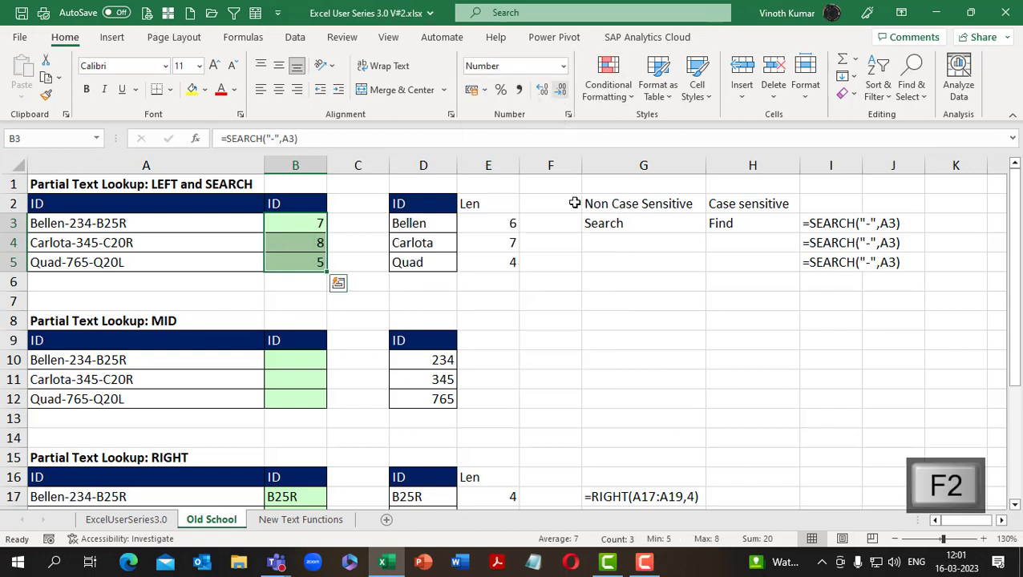
click(585, 257)
Step: Nest the SEARCH in B3 inside LEFT so the formula reads =LEFT(A3,SEARCH("-",A3))
click(311, 223)
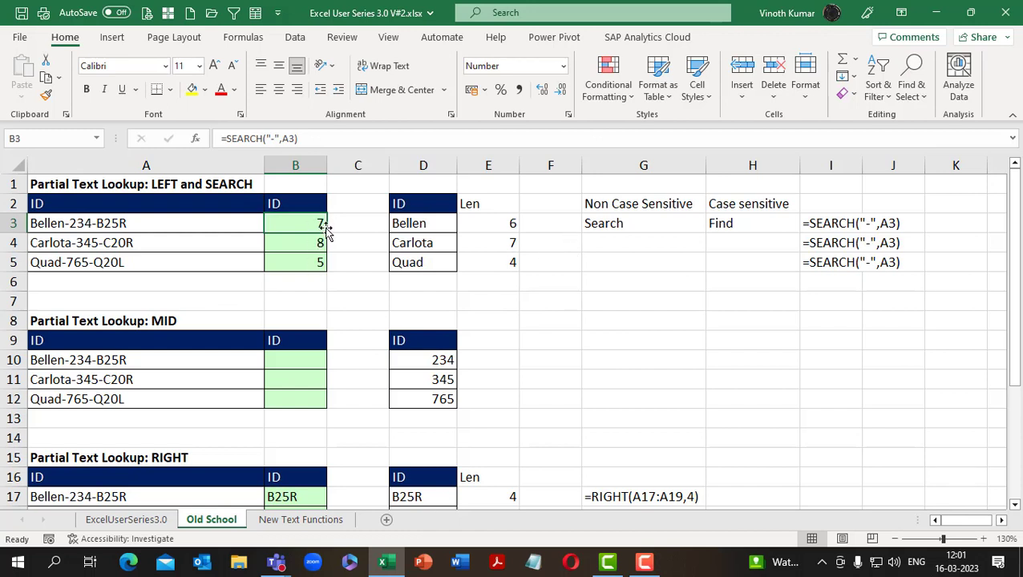
key(F2)
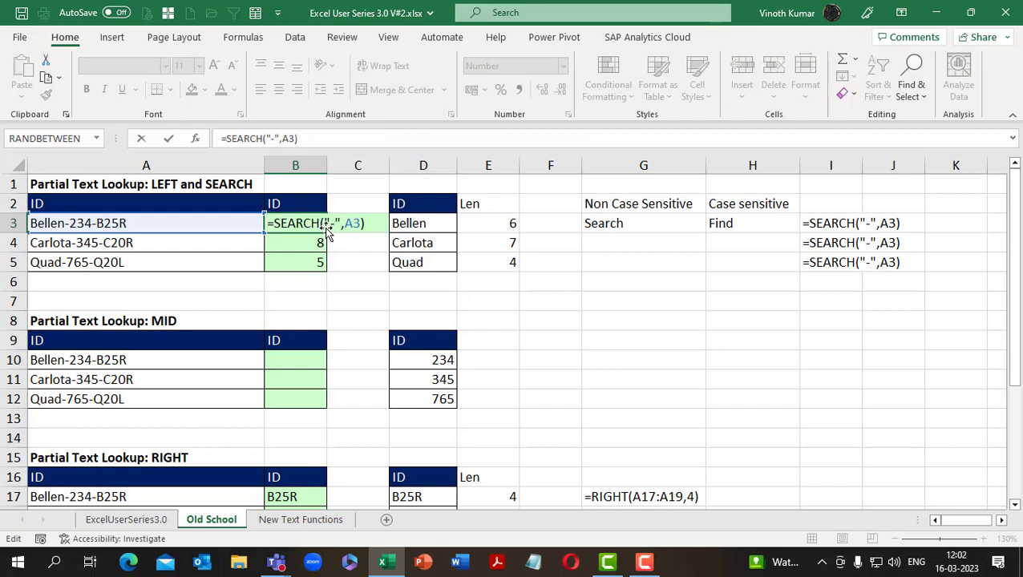
text(lef)
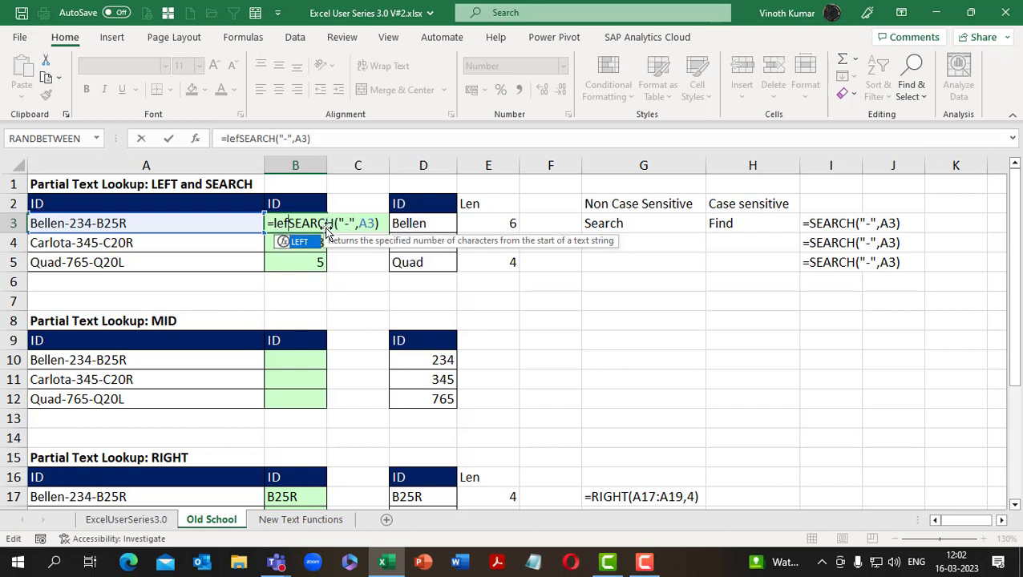
key(Tab)
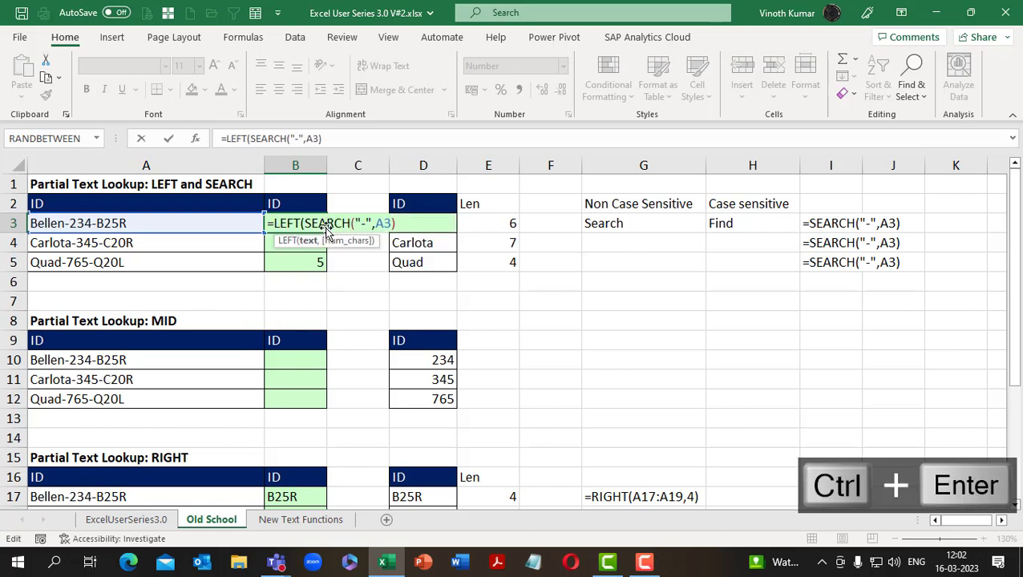
click(127, 224)
key(ctrl+d)
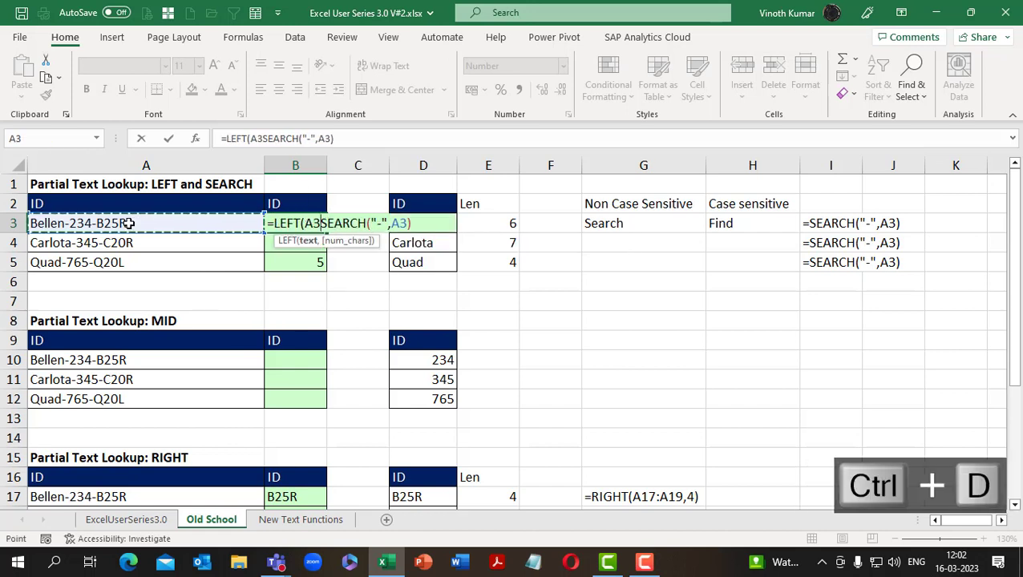
text(,)
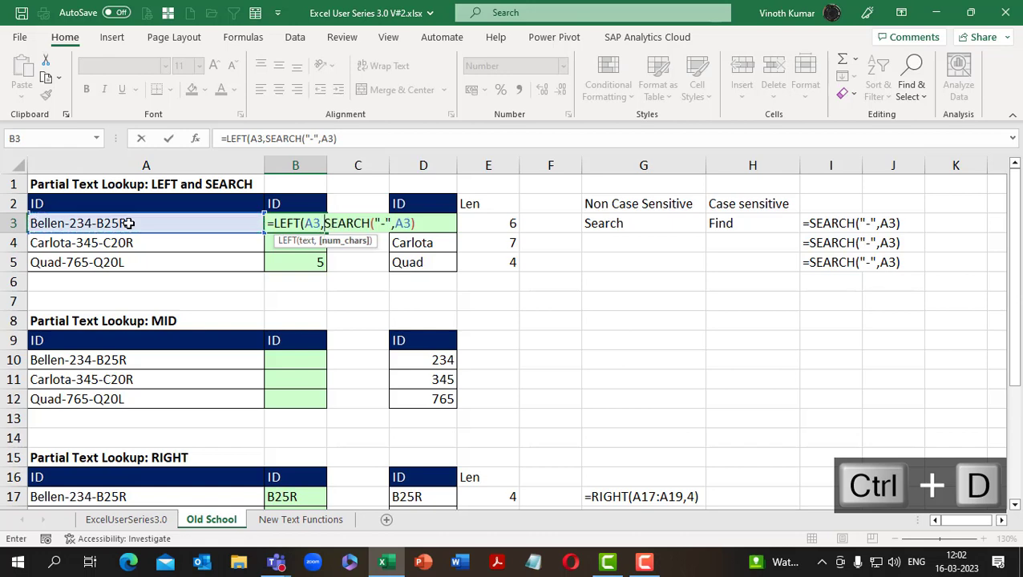
key(ctrl+z)
key(ctrl+c)
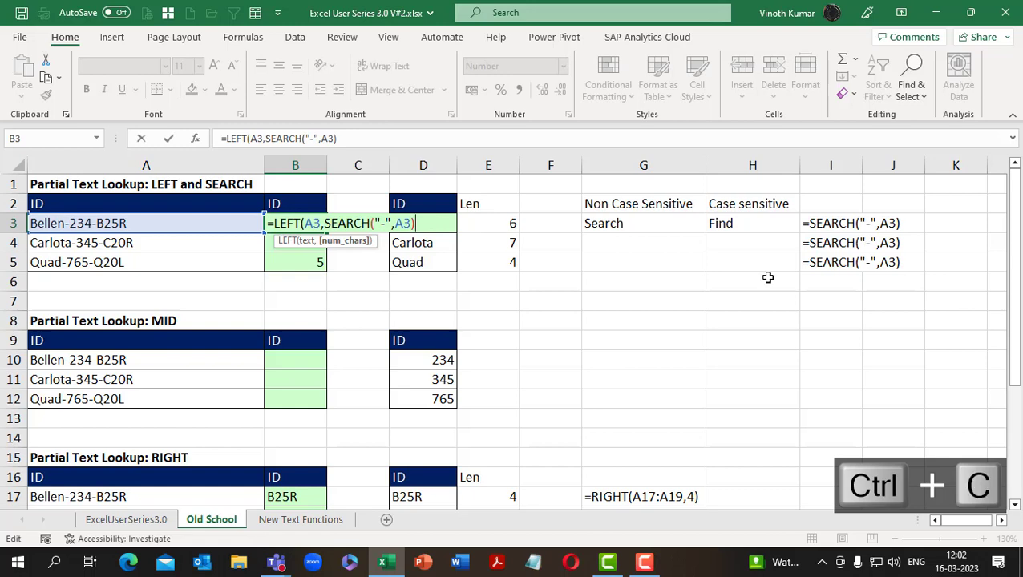
key(alt+s)
key(alt+v)
text())
key(ctrl+Return)
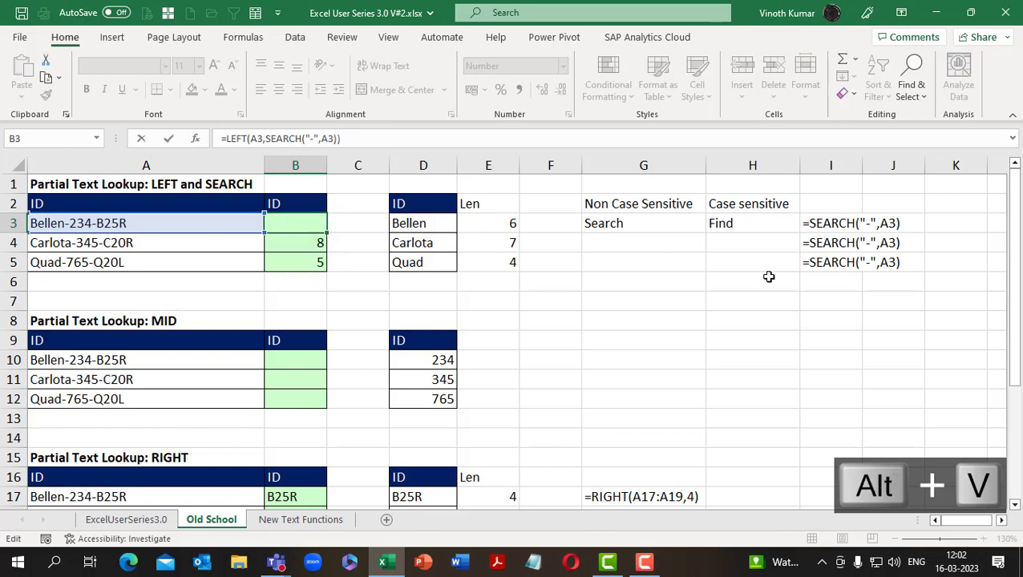
Step: Fill the LEFT and SEARCH formula through B3:B5, and undo both the fill and the LEFT edit
key(shift+Down)
key(shift+Down)
key(F2)
key(ctrl+Return)
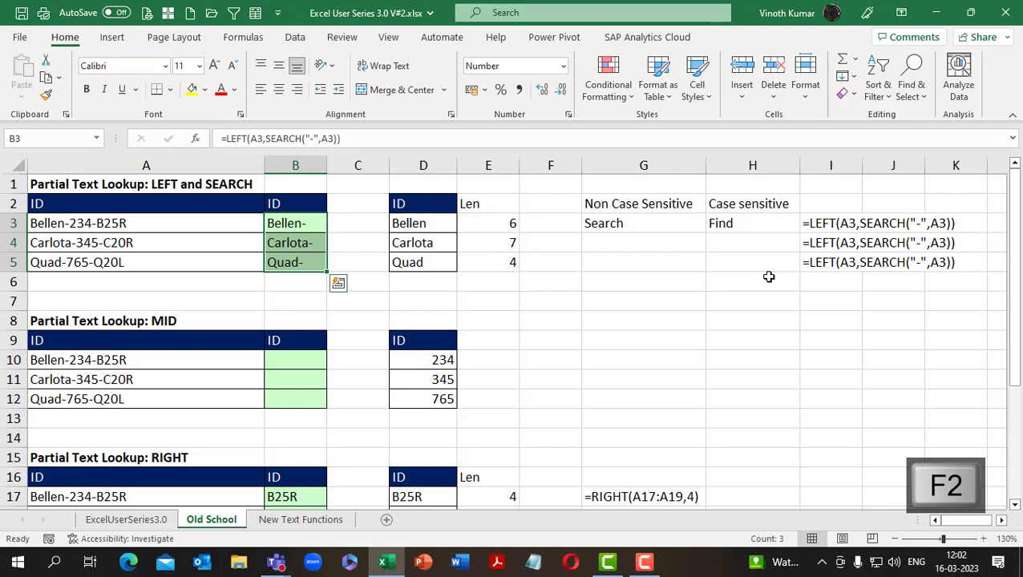
key(ctrl+z)
key(ctrl+z)
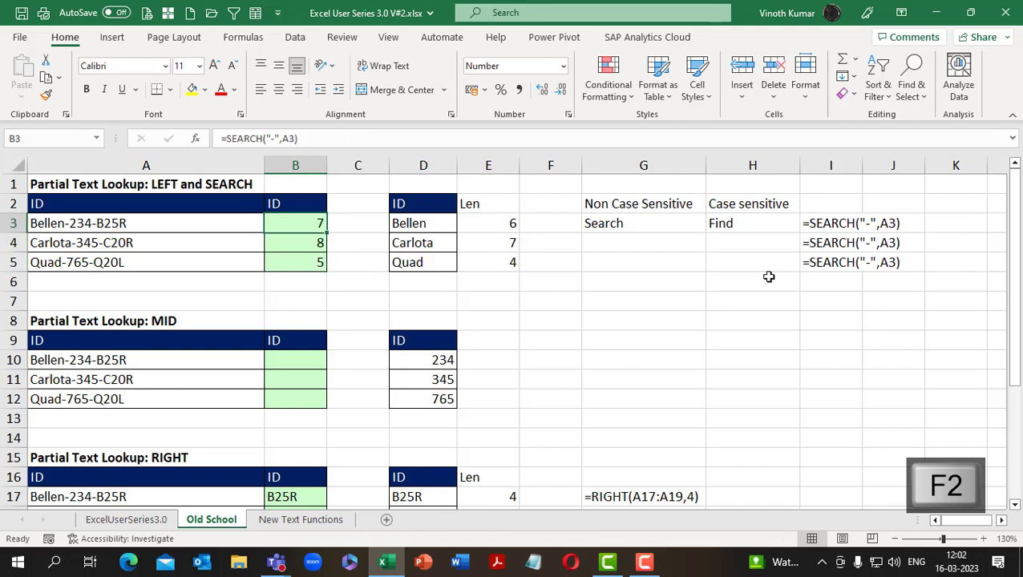
Step: Convert the FORMULATEXT result in I3 to static text by pasting it over itself as values
key(Right)
key(Right)
key(Right)
key(Right)
key(Right)
key(Right)
key(Right)
key(ctrl+c)
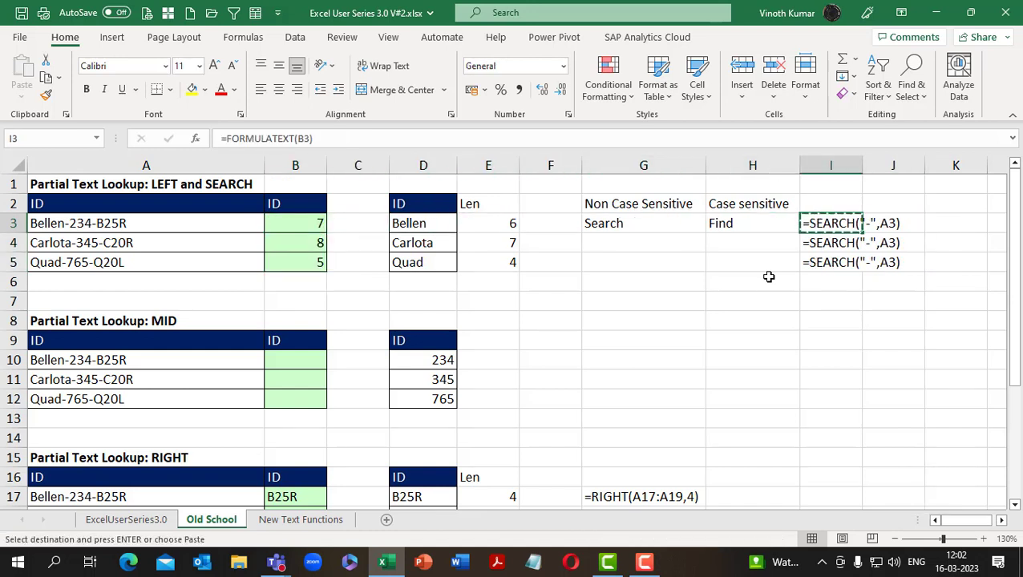
key(alt+e)
key(s)
key(v)
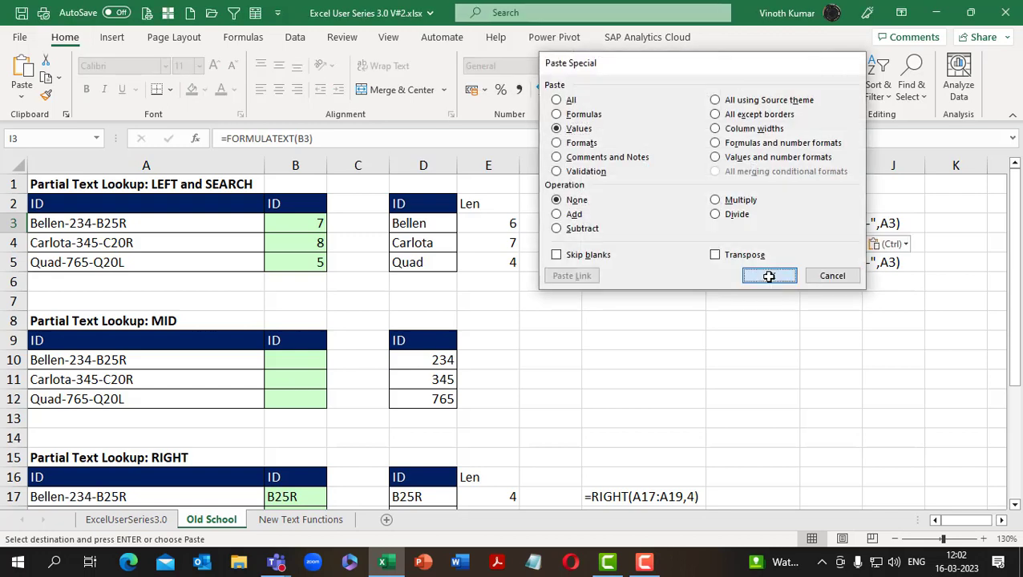
click(769, 275)
key(ctrl+Return)
Step: Wrap the SEARCH formula in B3 with LEFT, giving =LEFT(A3,SEARCH("-",A3))
key(Left)
key(Left)
key(Left)
key(Left)
key(Left)
key(Left)
key(Left)
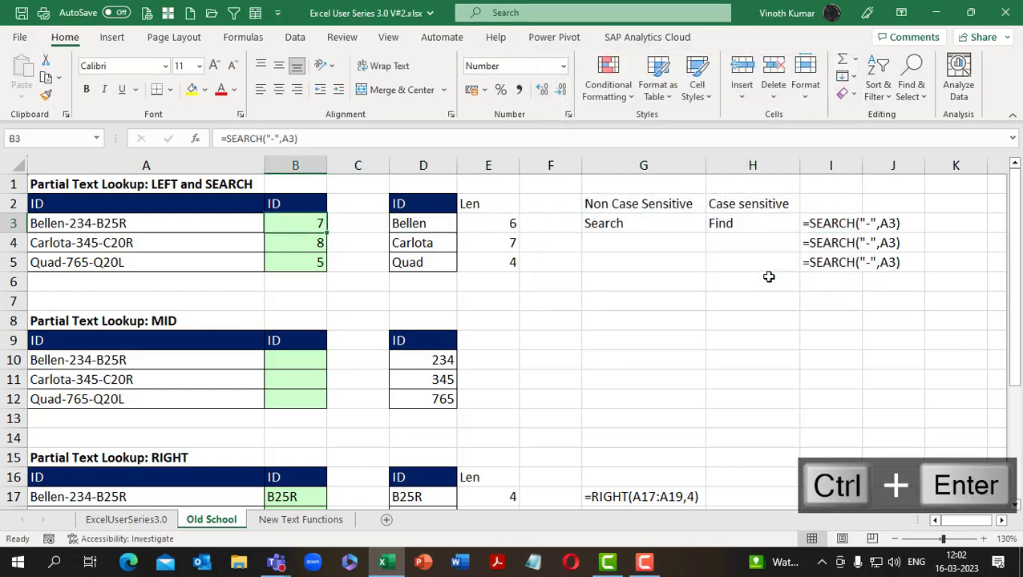
key(F2)
key(ctrl+d)
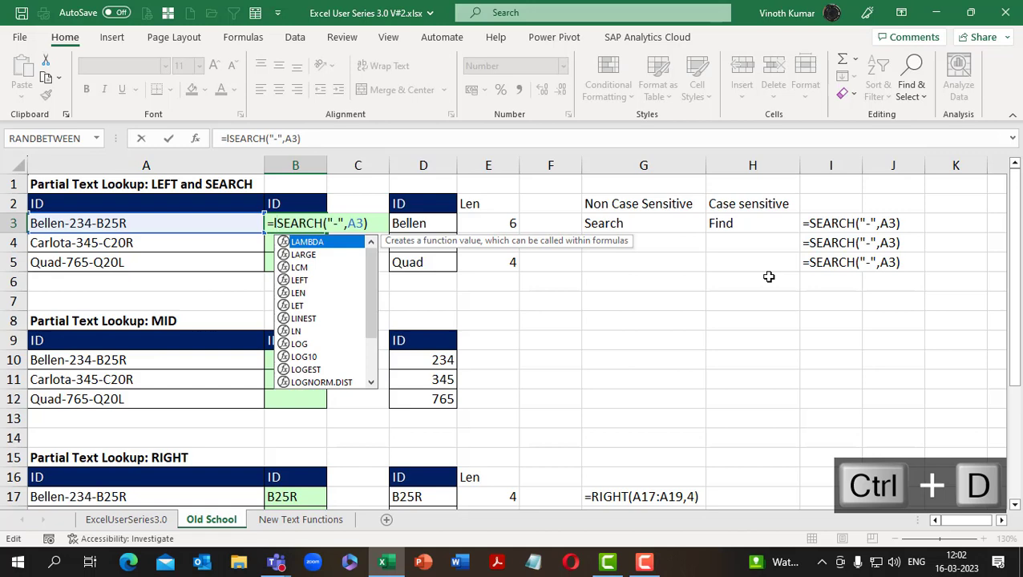
text(eft)
key(Tab)
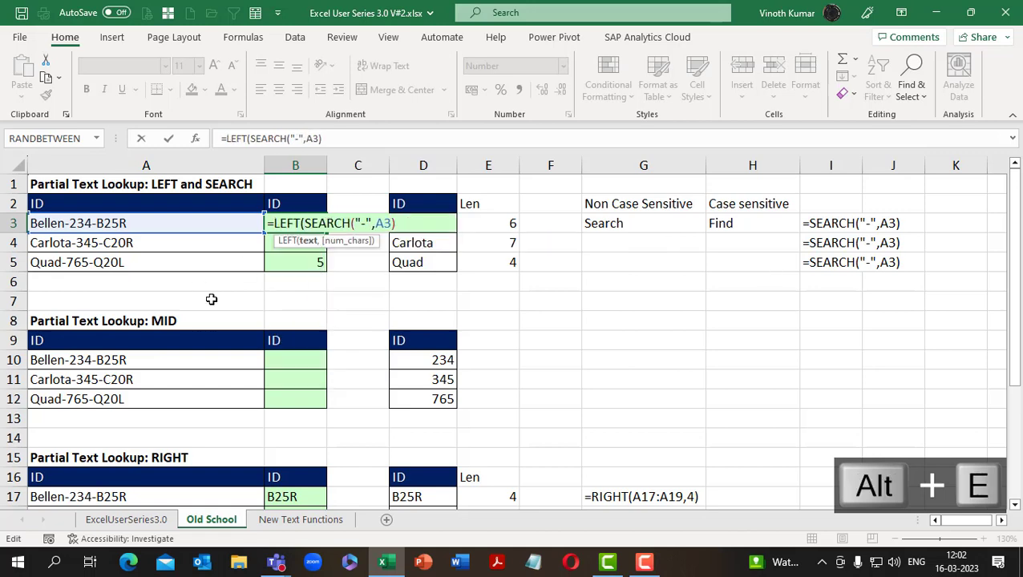
click(149, 224)
text(,)
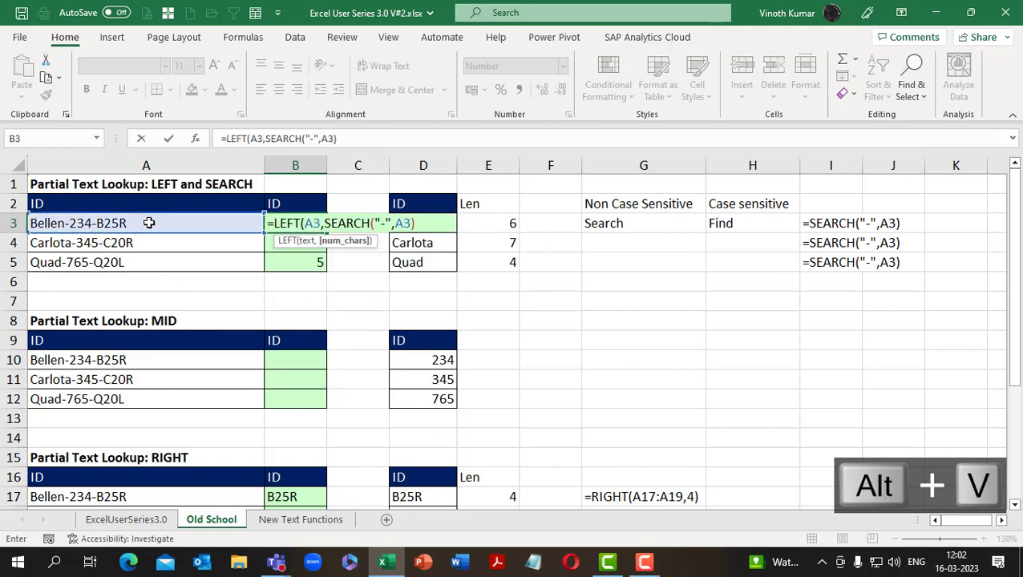
click(416, 223)
text())
key(ctrl+Return)
Step: Fill the LEFT and SEARCH formula from B3 down to B5
key(shift+Down)
key(shift+Down)
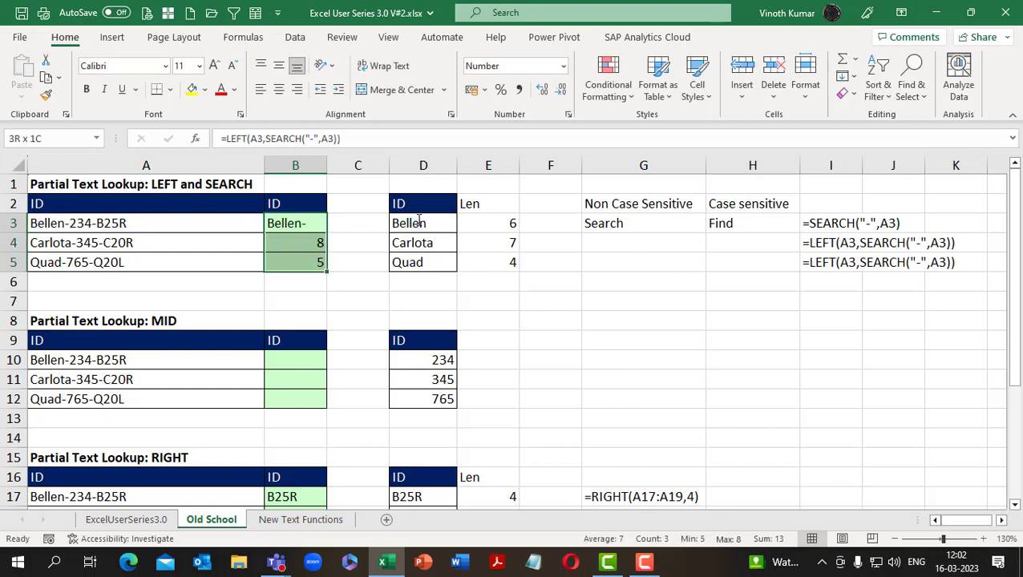
key(ctrl+d)
Step: Convert the FORMULATEXT result in I4 to static text by pasting it over itself as values
key(Right)
key(Right)
key(Right)
key(Right)
key(Right)
key(Right)
key(Right)
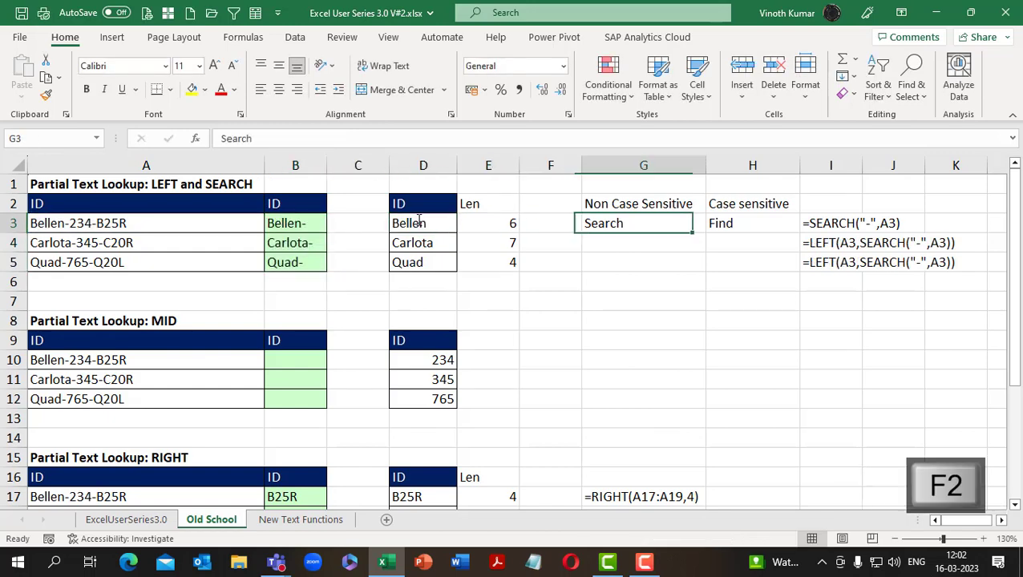
key(Down)
key(ctrl+c)
key(alt+e)
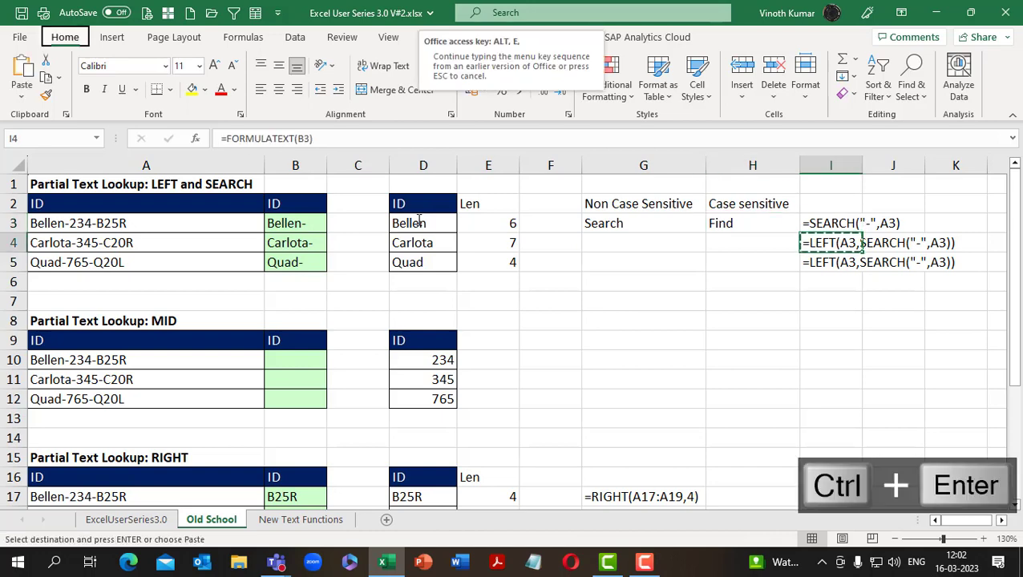
key(s)
key(v)
key(Return)
key(Escape)
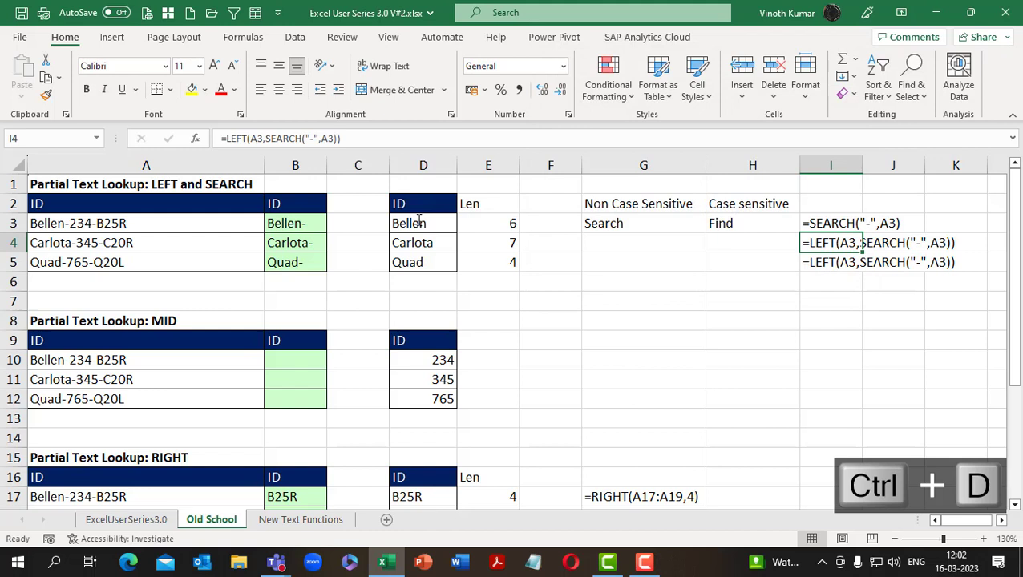
Step: Subtract 1 from the SEARCH result in B3's formula, giving =LEFT(A3,SEARCH("-",A3)-1)
key(Left)
key(Left)
key(Left)
key(Left)
key(Left)
key(Left)
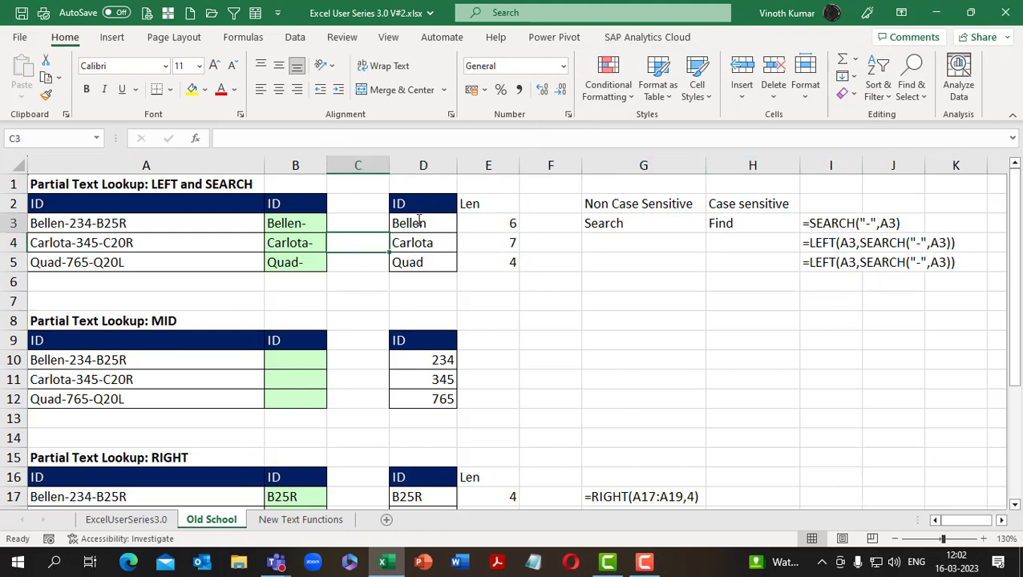
key(Left)
key(F2)
key(Left)
text(-1)
key(ctrl+Return)
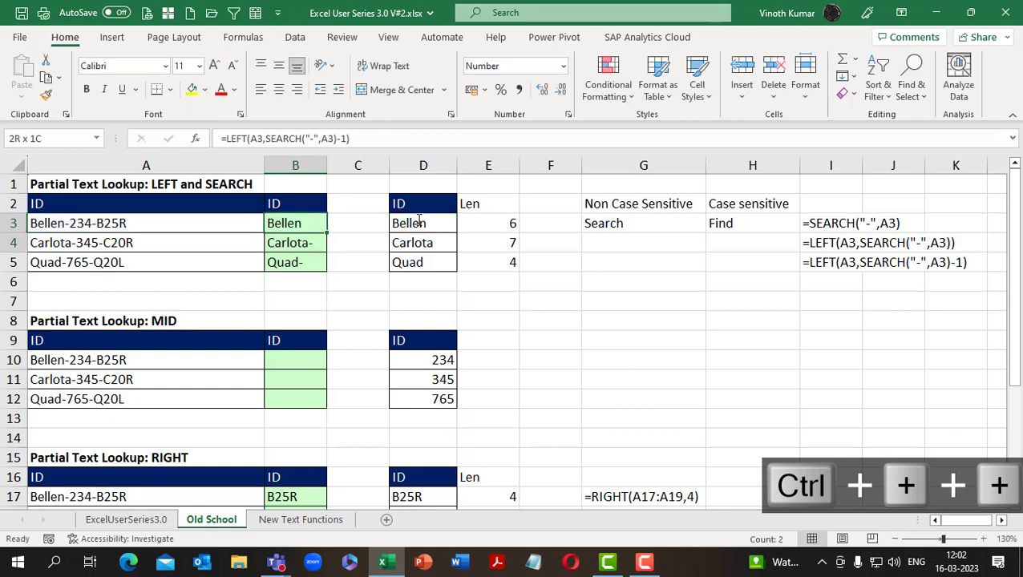
Step: Fill the adjusted LEFT and SEARCH formula from B3 down to B5
key(shift+Down)
key(shift+Down)
key(ctrl+d)
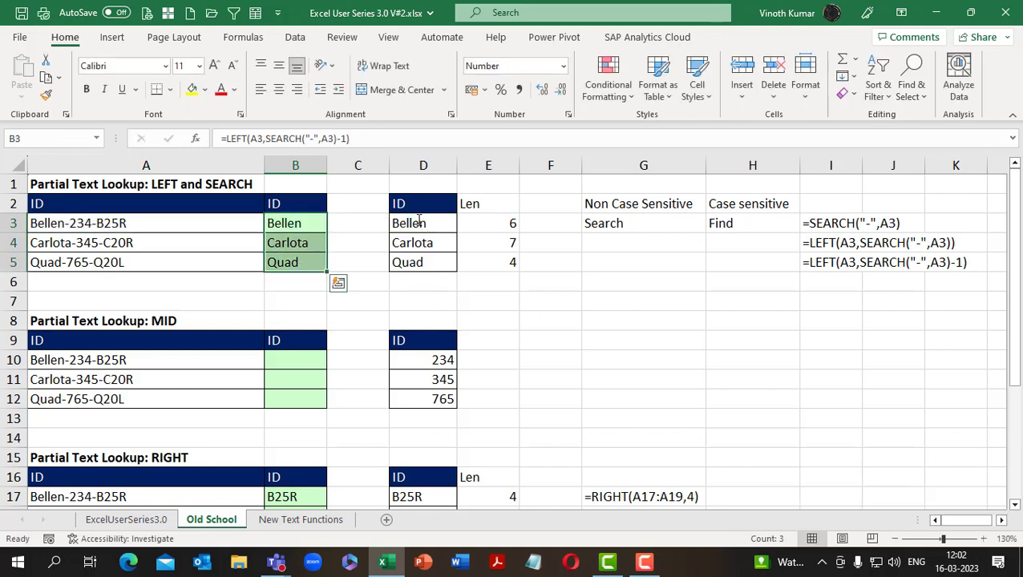
Step: Insert a blank column after the Len column and enter the heading Exact in F2
key(Right)
key(Right)
key(Right)
key(Right)
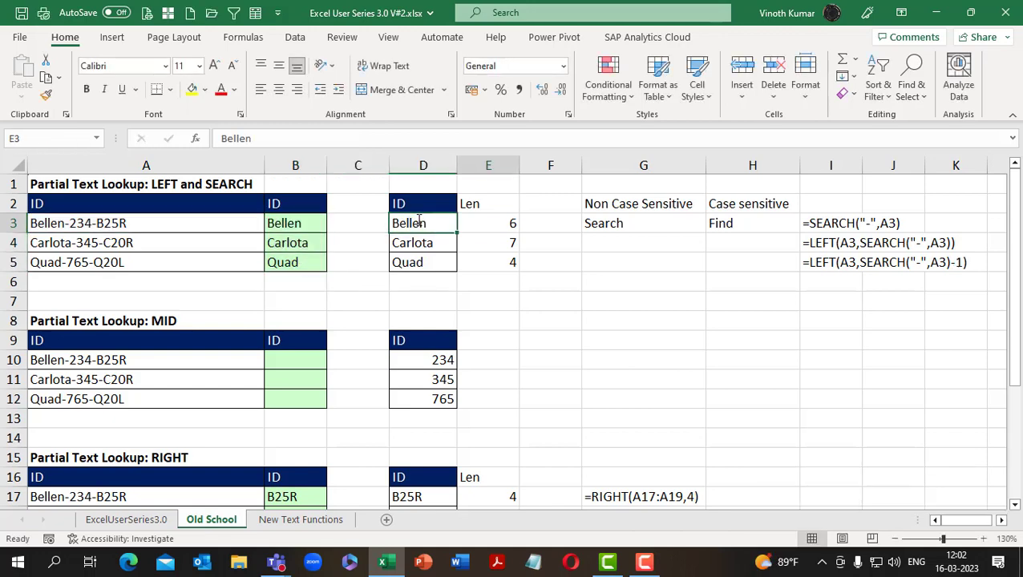
key(Up)
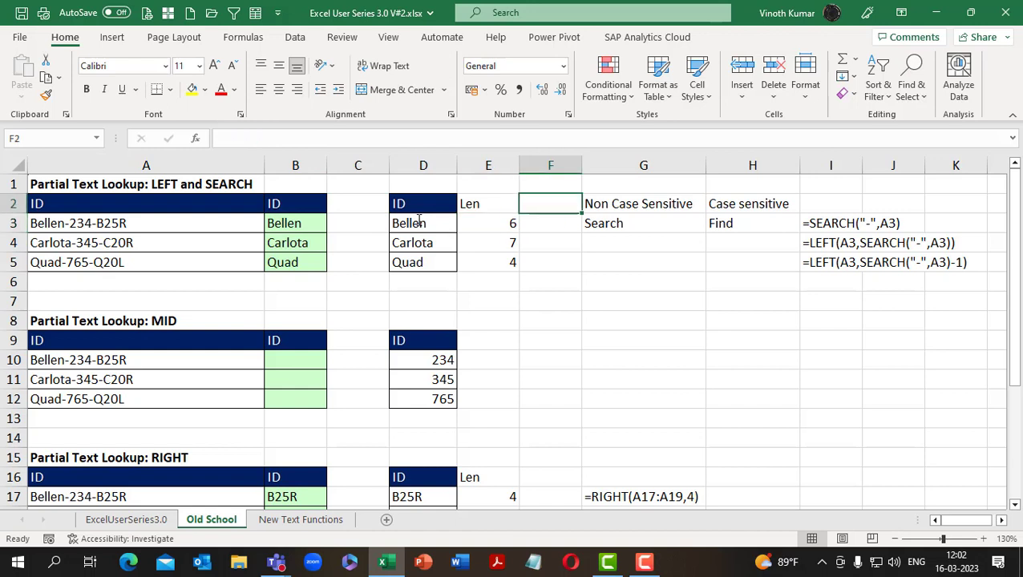
key(ctrl+space)
key(ctrl+shift+plus)
key(shift+BackSpace)
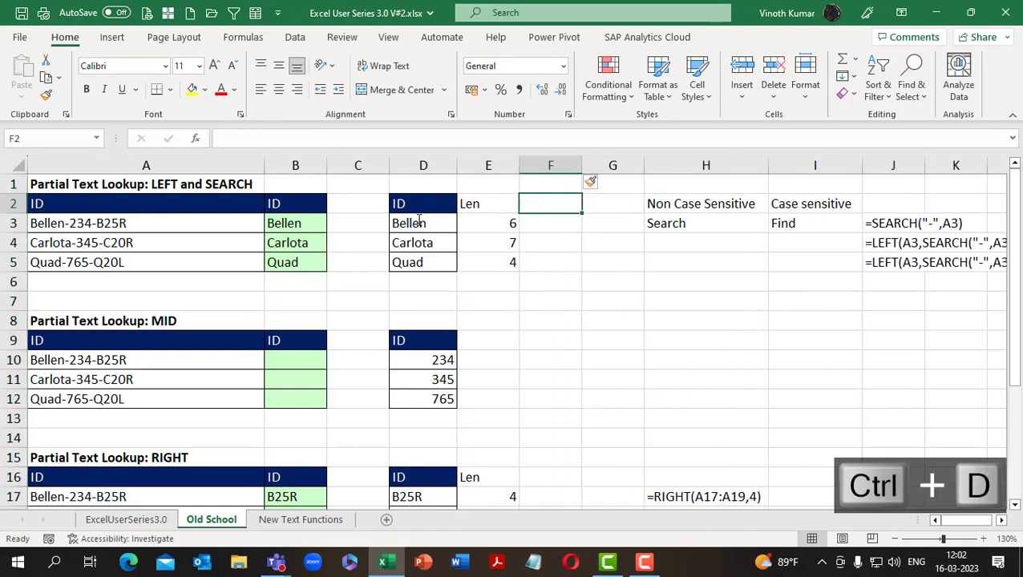
text(Exact)
key(Return)
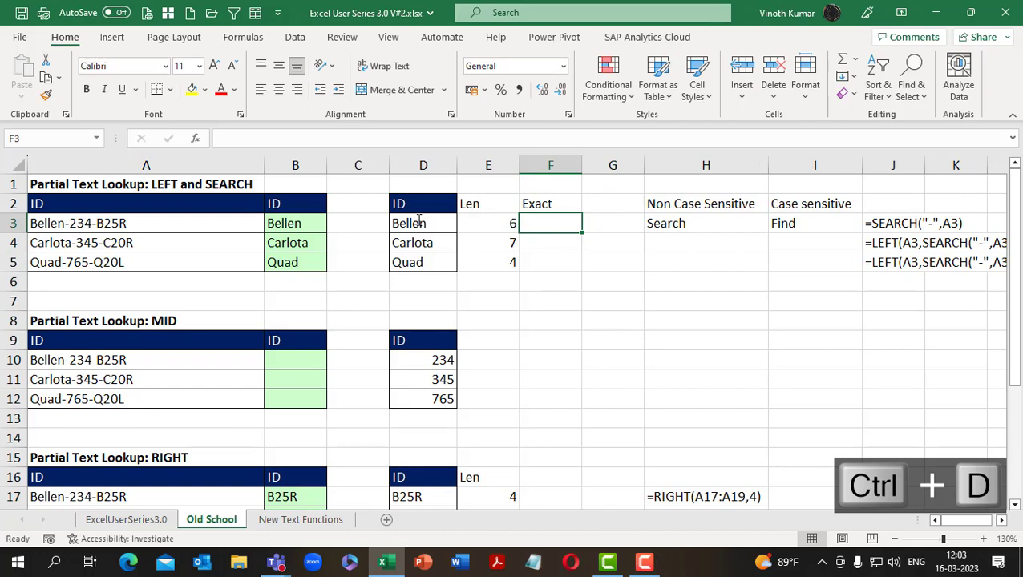
Step: Compare the extracted ID with the expected one by entering =EXACT(B3,D3) in F3
text(=ex)
key(Tab)
key(Left)
key(Left)
key(Left)
key(Left)
text(,)
key(Left)
key(Left)
text())
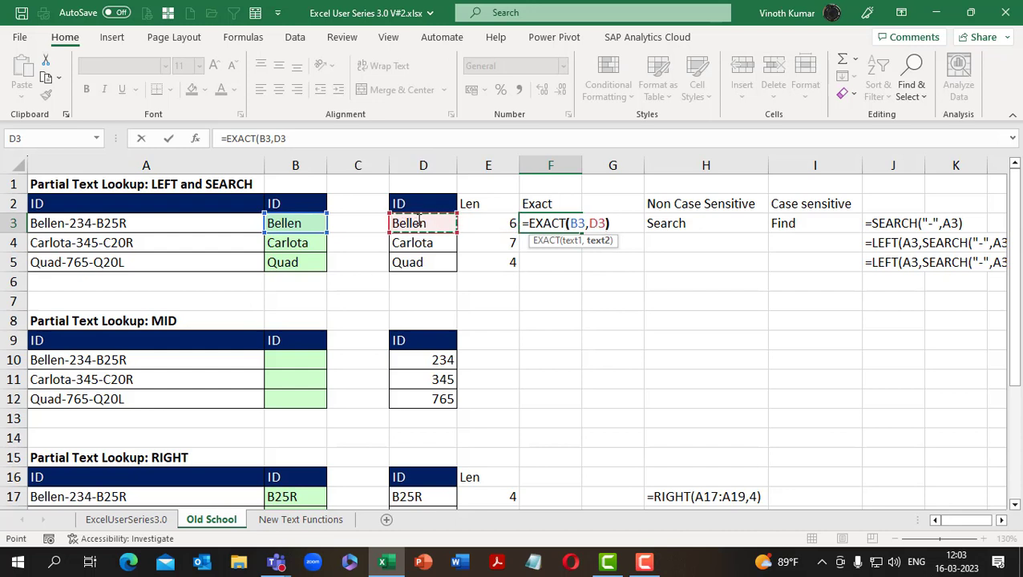
key(Return)
Step: Fill the EXACT formula from F3 down to F5
key(Up)
key(shift+Down)
key(shift+Down)
key(ctrl+d)
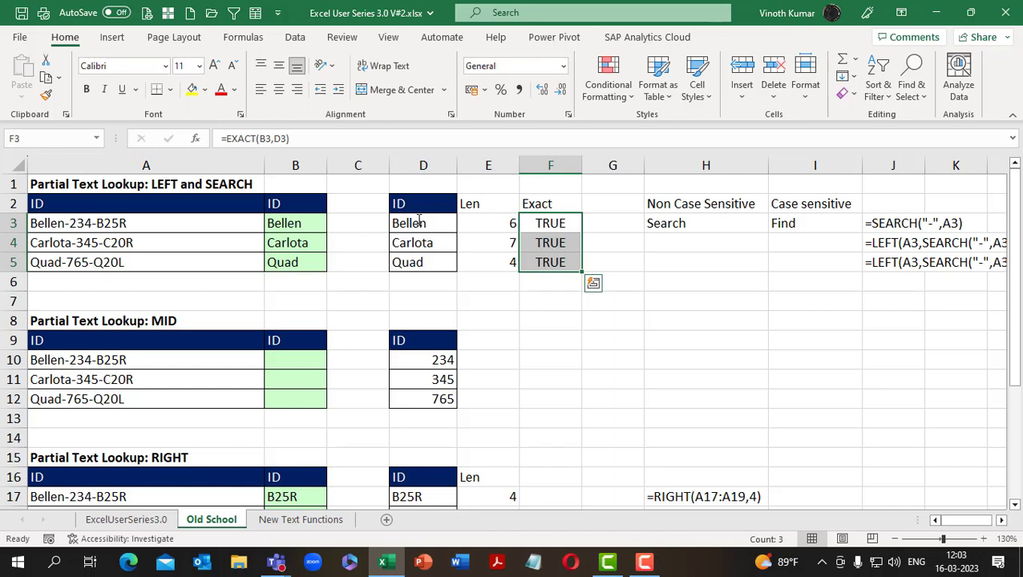
Step: On the New Text Functions sheet, enter =TEXTBEFORE(A3,"-",1) in B3
click(293, 519)
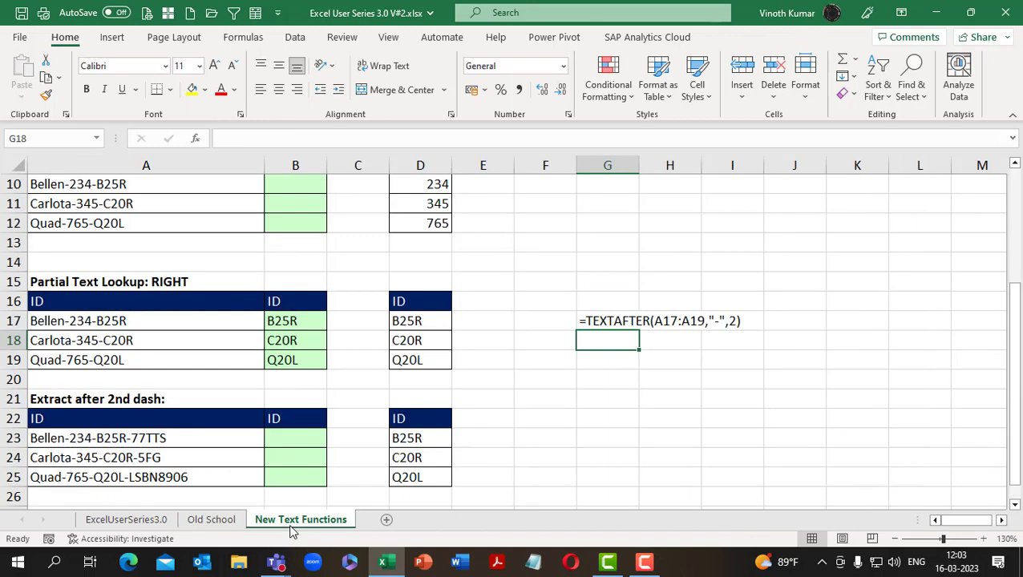
scroll(267, 433, up, 3)
click(275, 216)
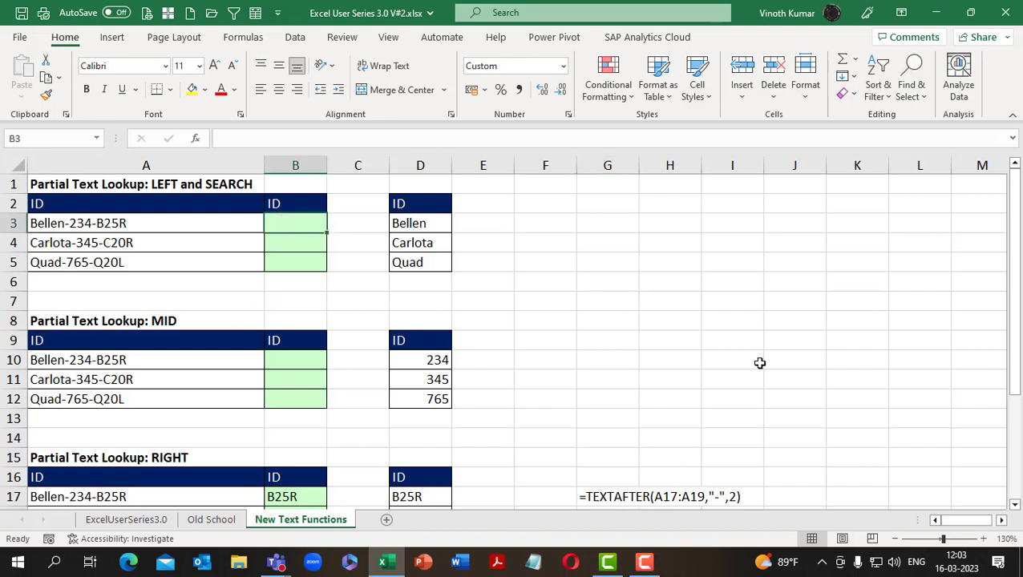
text(=)
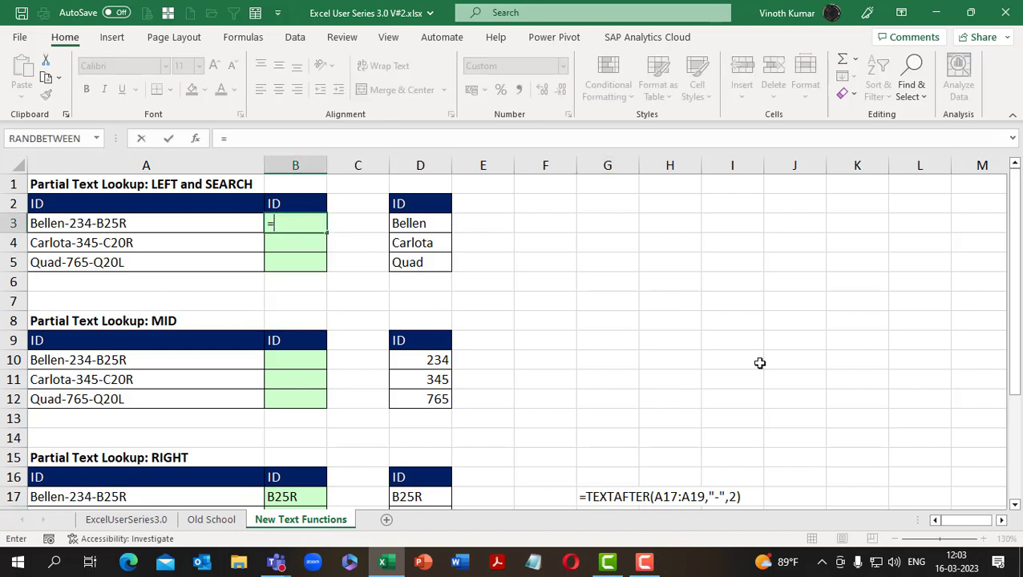
text(tes)
key(BackSpace)
text(x)
key(Down)
key(Down)
key(Tab)
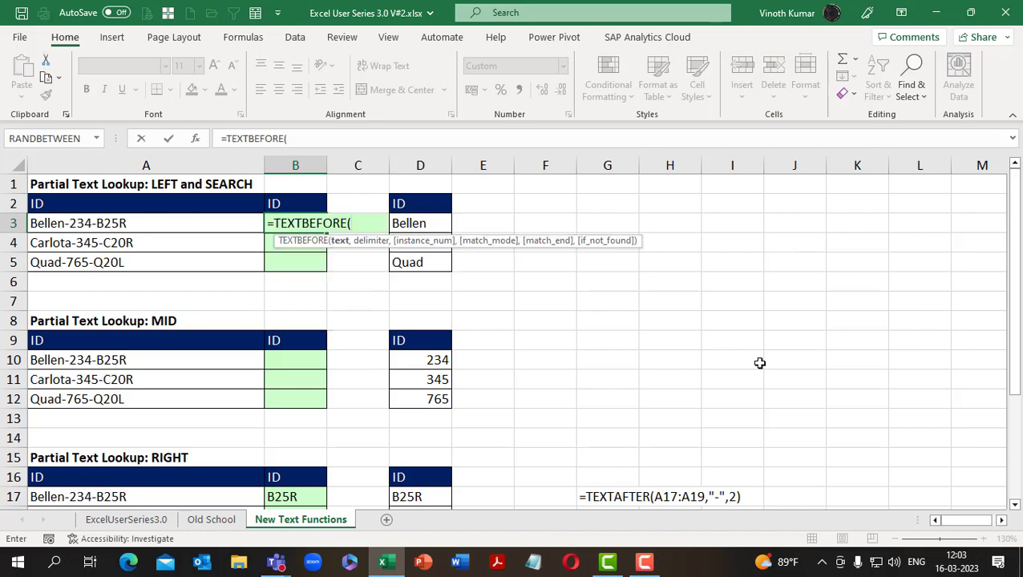
key(Left)
text(,")
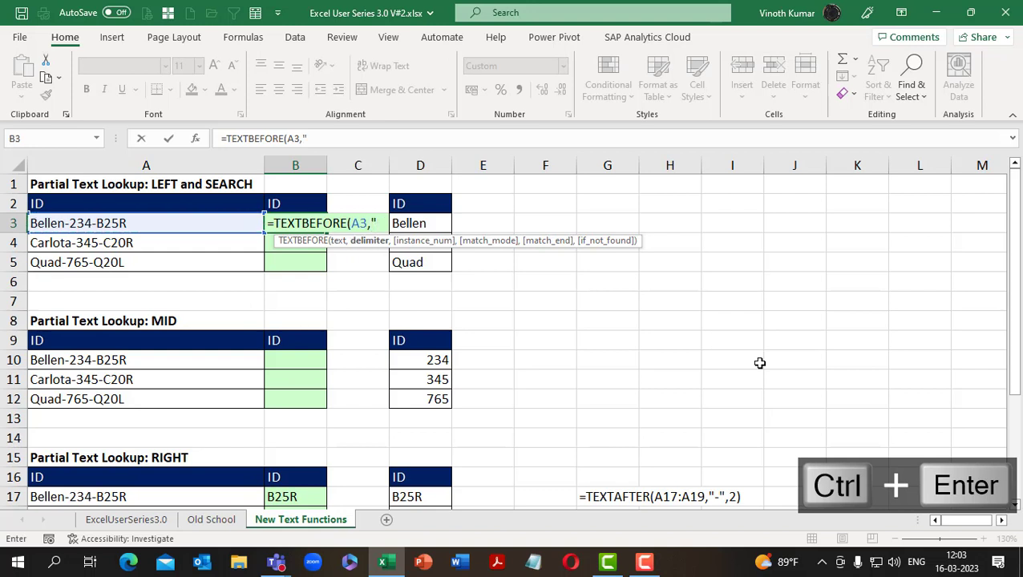
text(-"))
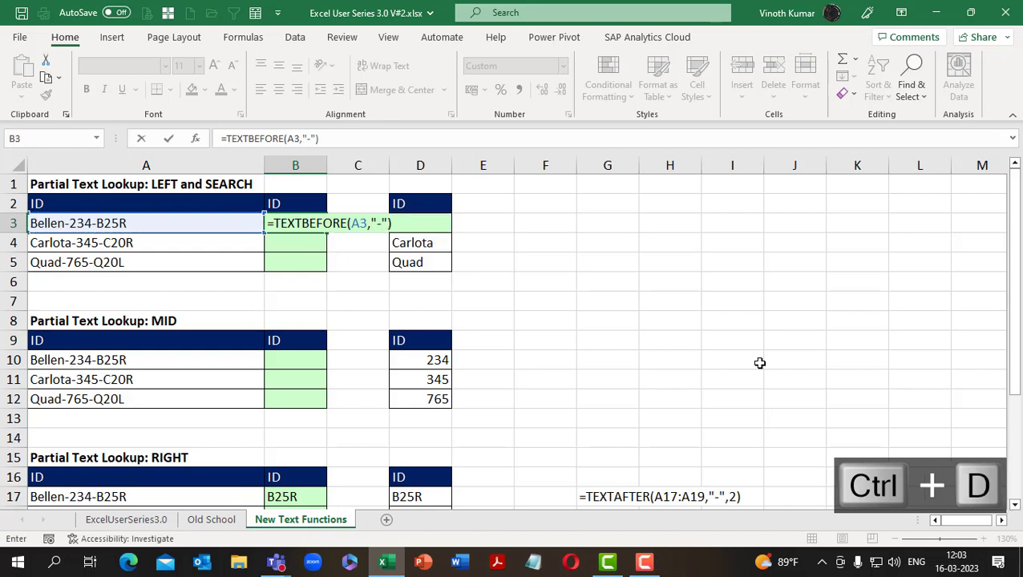
key(BackSpace)
text(,1)
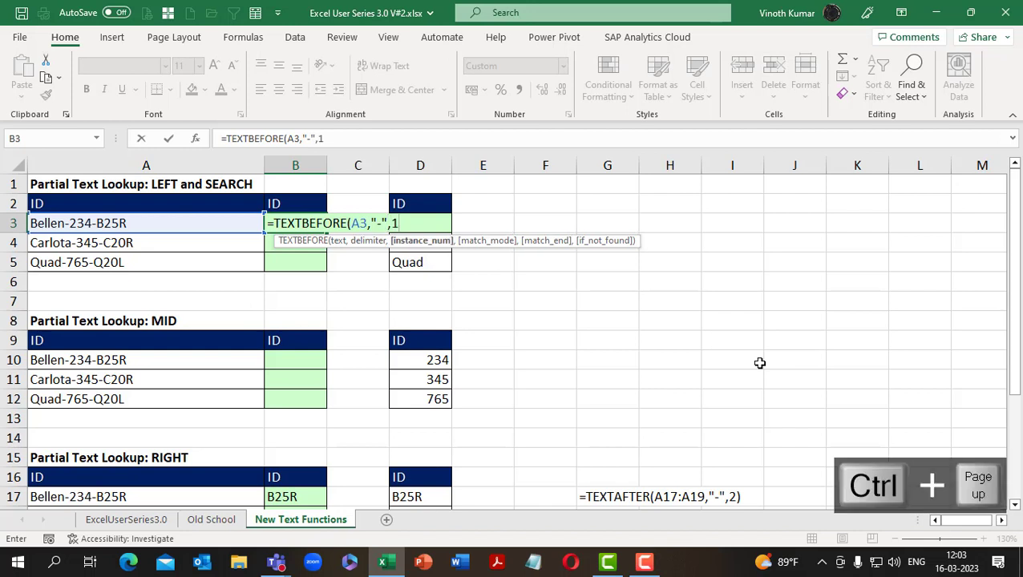
text())
key(ctrl+Return)
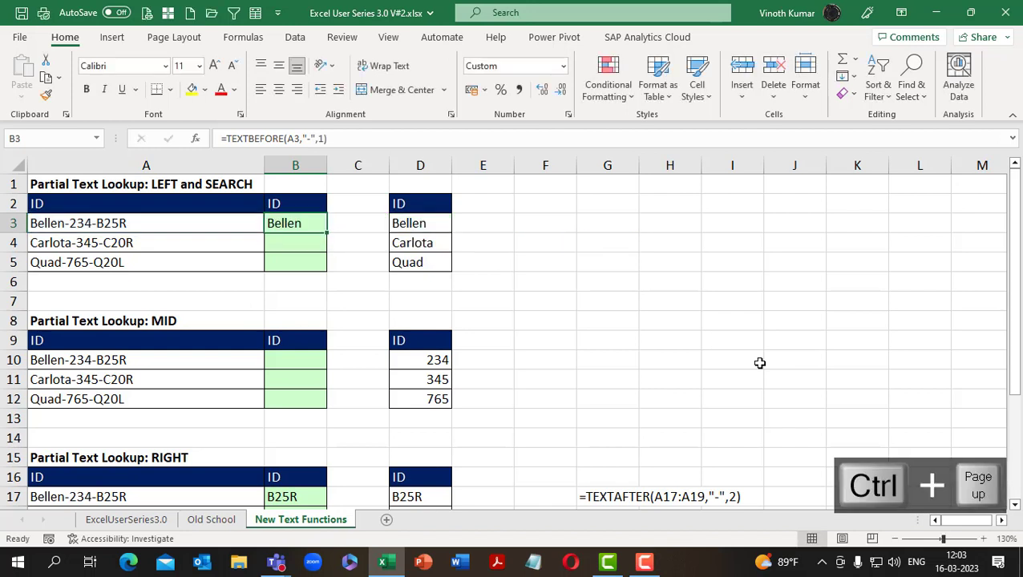
Step: Fill the TEXTBEFORE formula from B3 down to B5
key(shift+Down)
key(shift+Down)
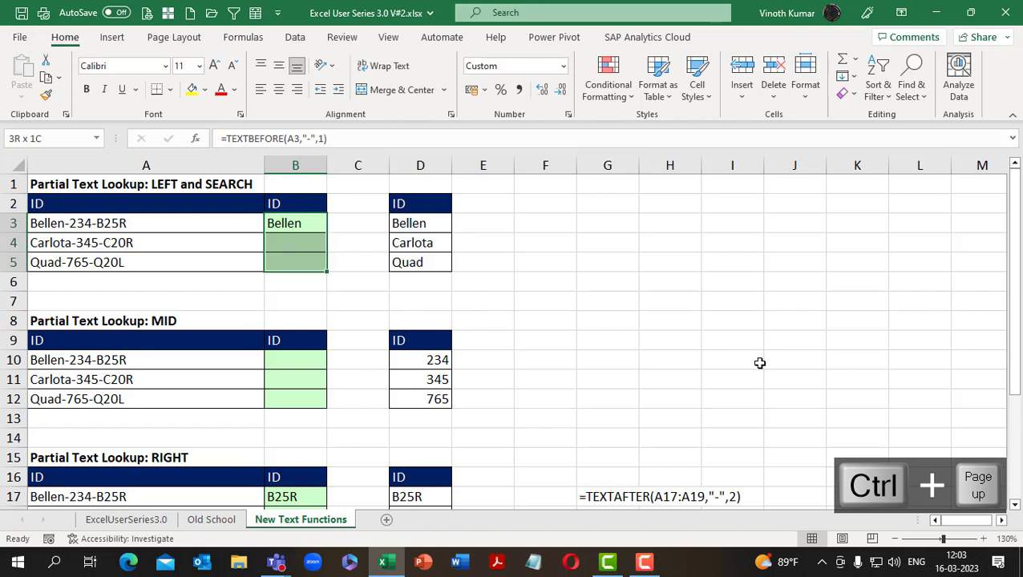
key(ctrl+d)
Step: Show the text of B3's formula in G3 using FORMULATEXT
key(Right)
key(Right)
key(Right)
key(Right)
key(Right)
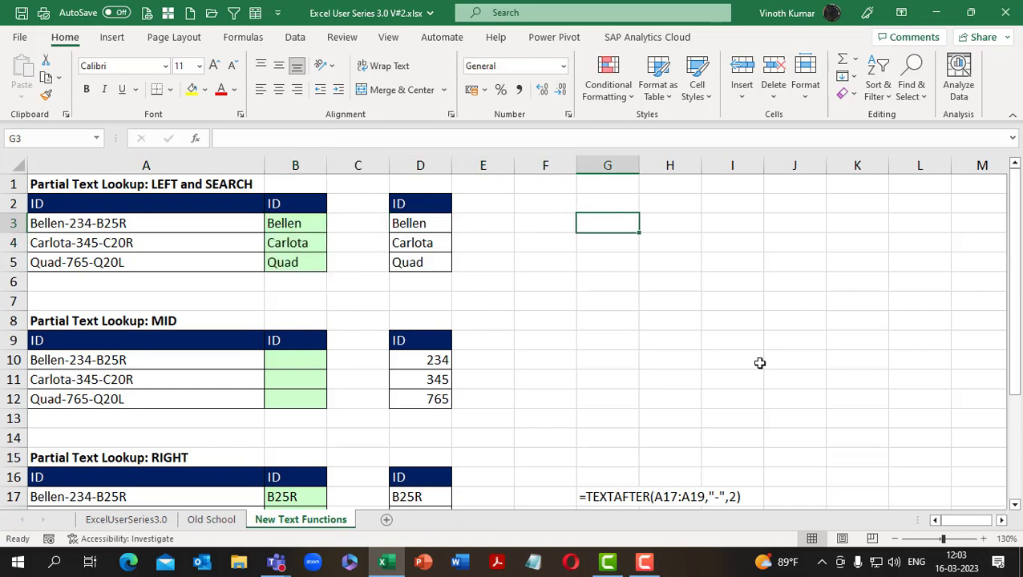
text(=form)
key(Tab)
key(Left)
key(Left)
key(Left)
key(Left)
key(Left)
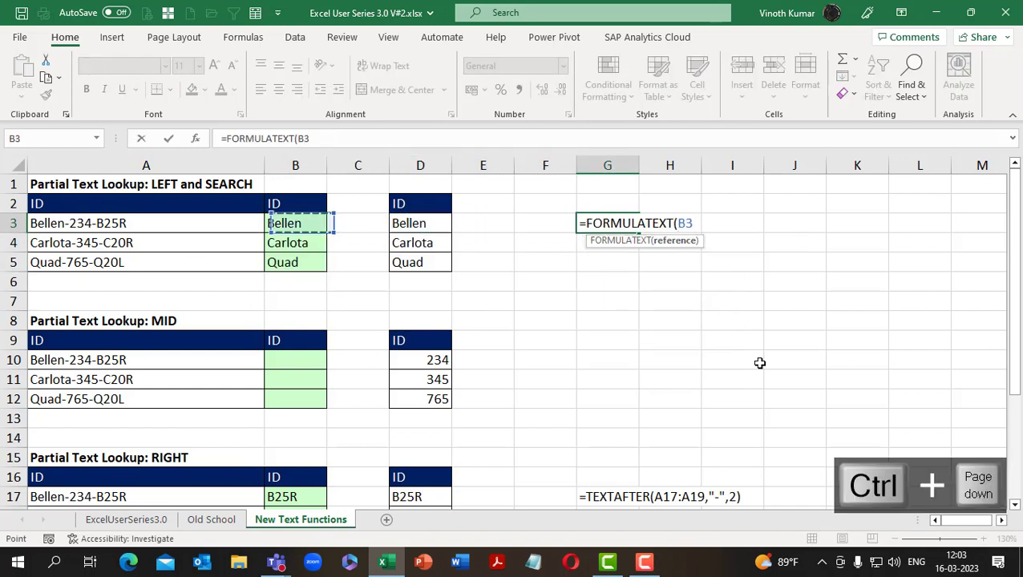
key(Return)
Step: Review the SEARCH and LEFT formulas documented on the Old School sheet, and return to the New Text Functions sheet
key(ctrl+Page_Up)
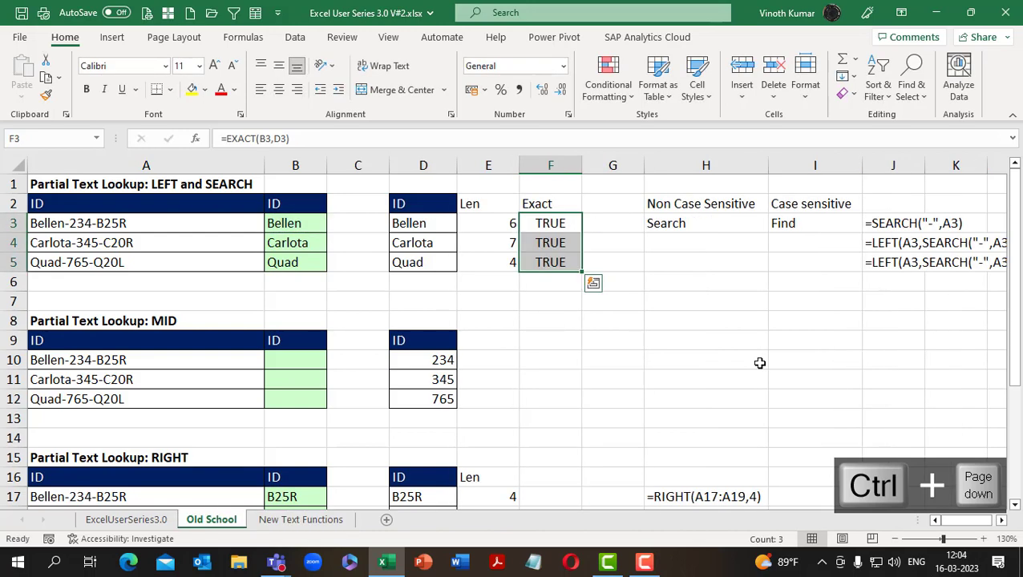
key(ctrl+shift+Down)
key(Right)
key(Right)
key(Right)
key(Right)
key(Right)
key(Right)
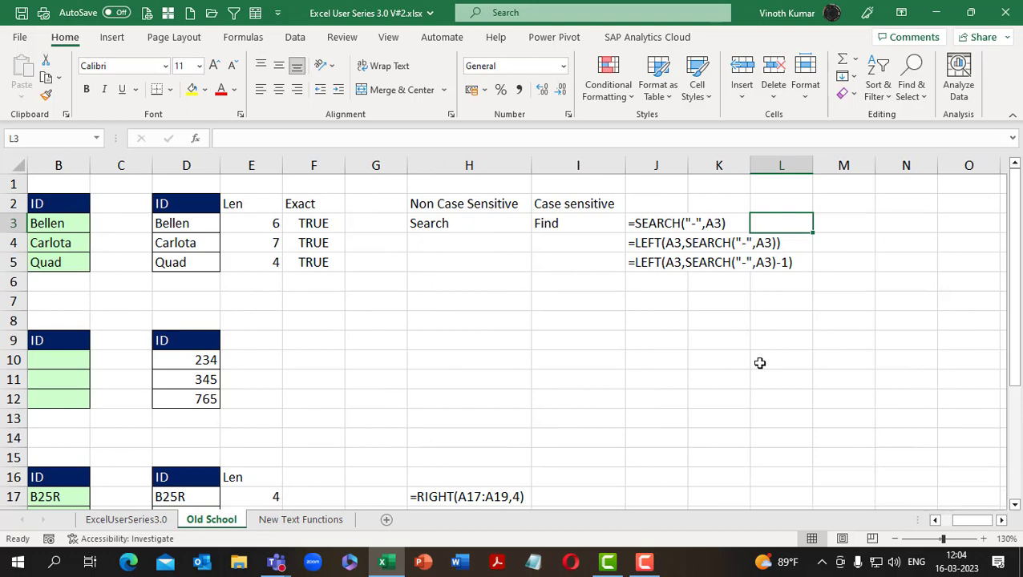
key(ctrl+Page_Down)
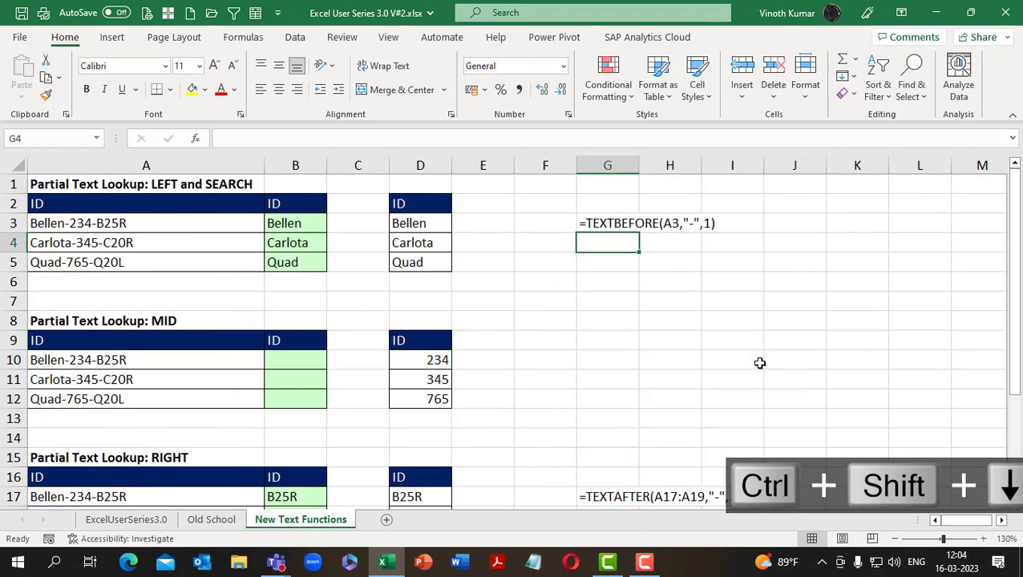
Step: Clear the TEXTBEFORE formulas from B3:B5
key(Up)
key(Left)
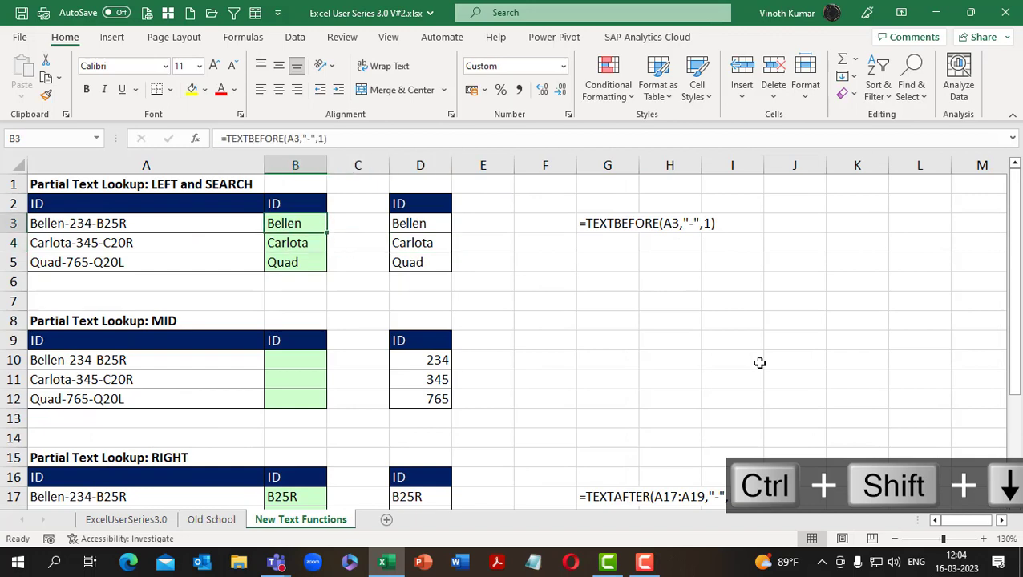
key(ctrl+shift+Down)
key(Delete)
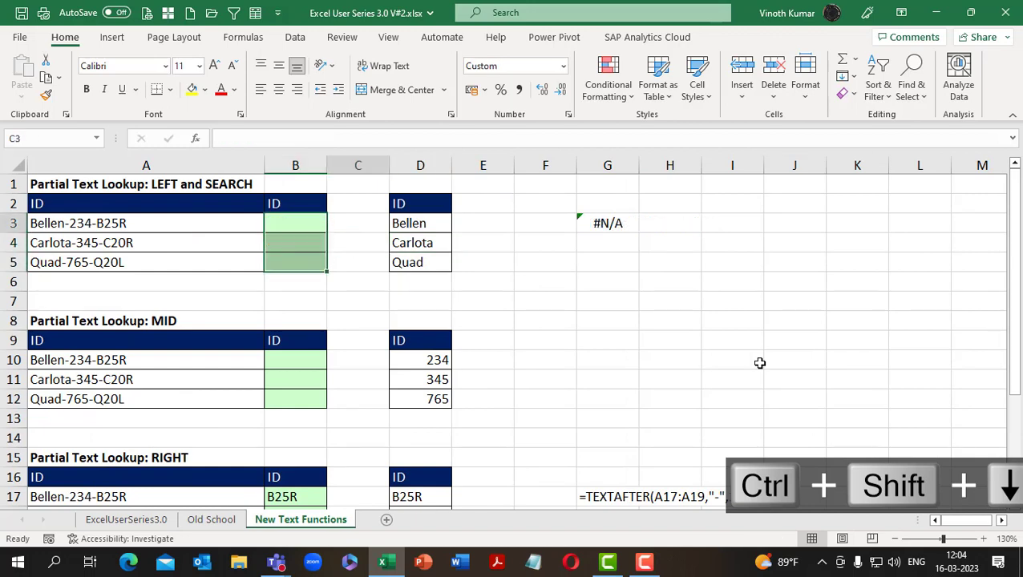
Step: Enter a single spilling formula in B3 for the whole ID list: =TEXTBEFORE(A3:A5,"-",1)
text(=text)
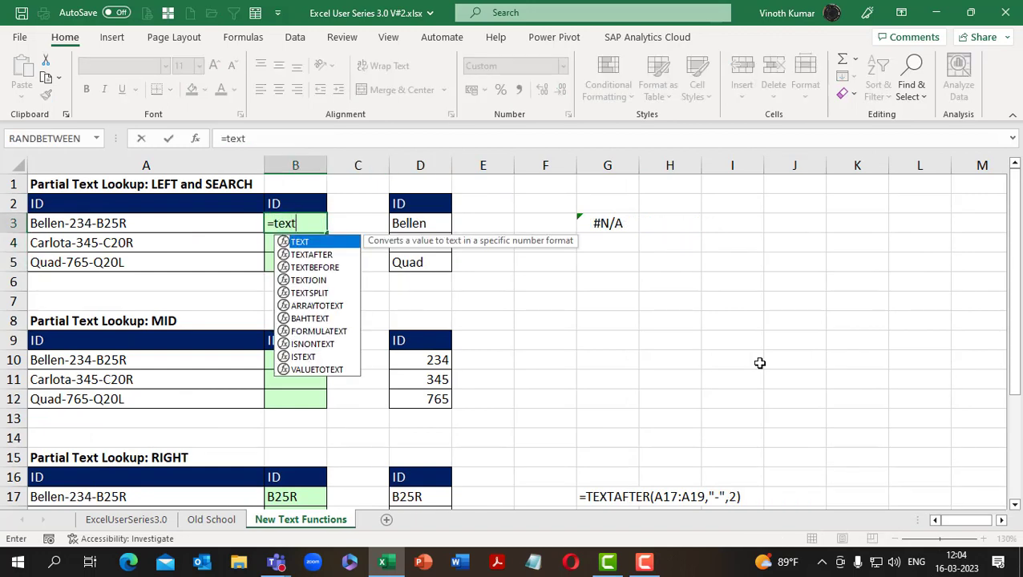
key(Down)
key(Down)
key(Tab)
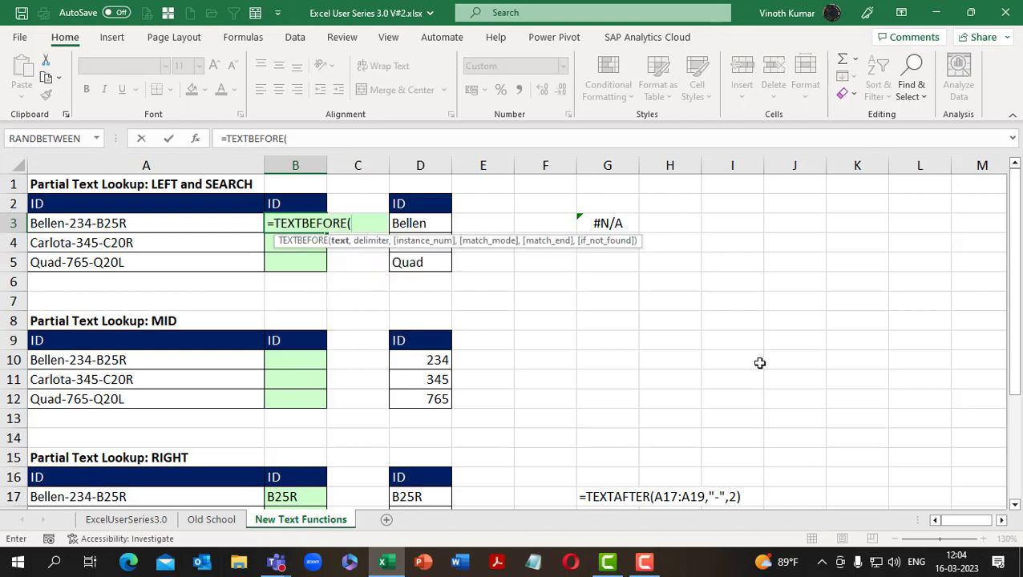
key(Left)
key(ctrl+shift+Down)
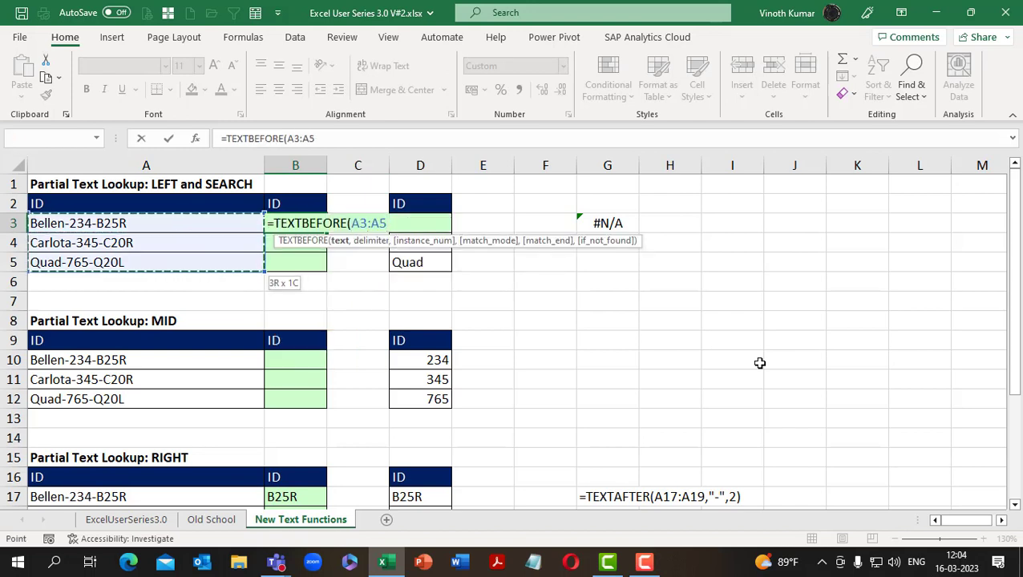
text(,"-")
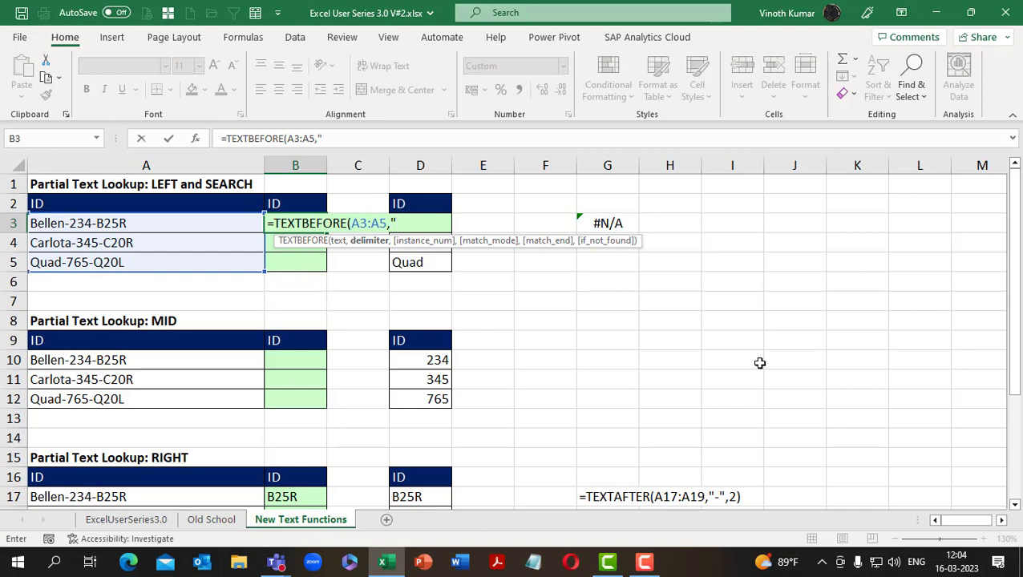
text(,1))
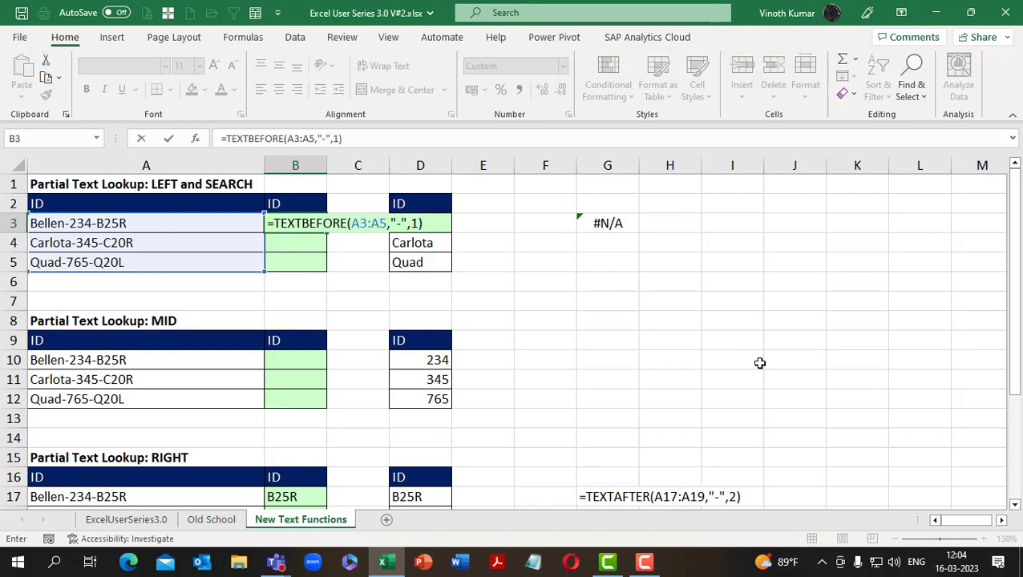
key(Return)
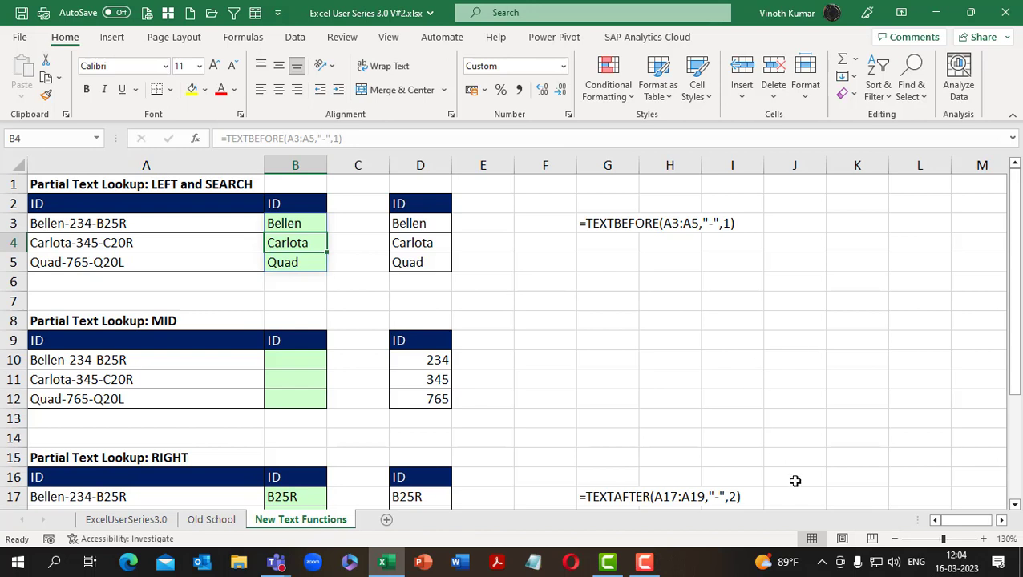
Step: On the Old School sheet, highlight the Search and Find case-sensitivity notes in H2:I3 with a yellow fill
click(211, 521)
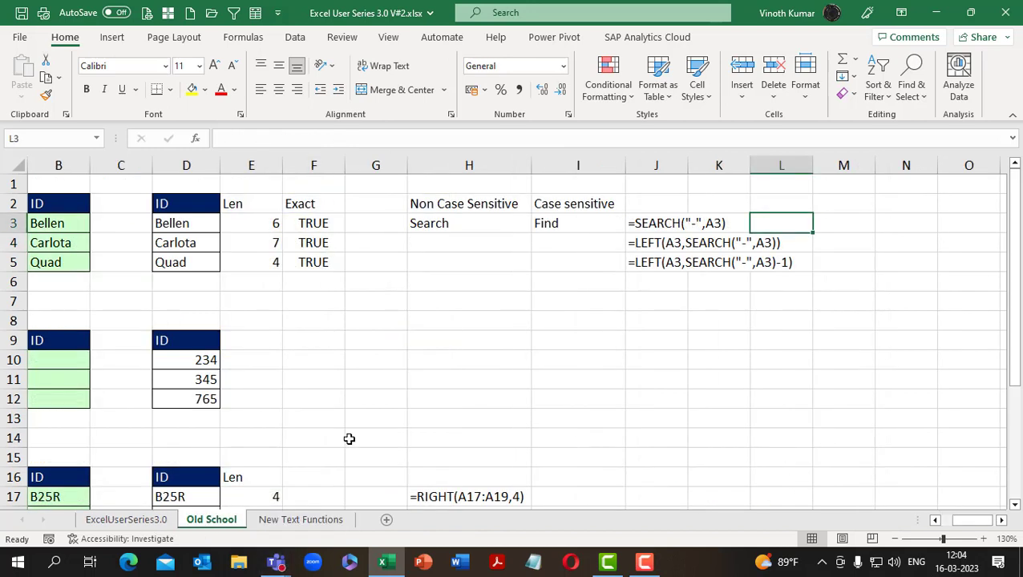
drag(973, 521, 936, 535)
key(ctrl+b)
key(ctrl+u)
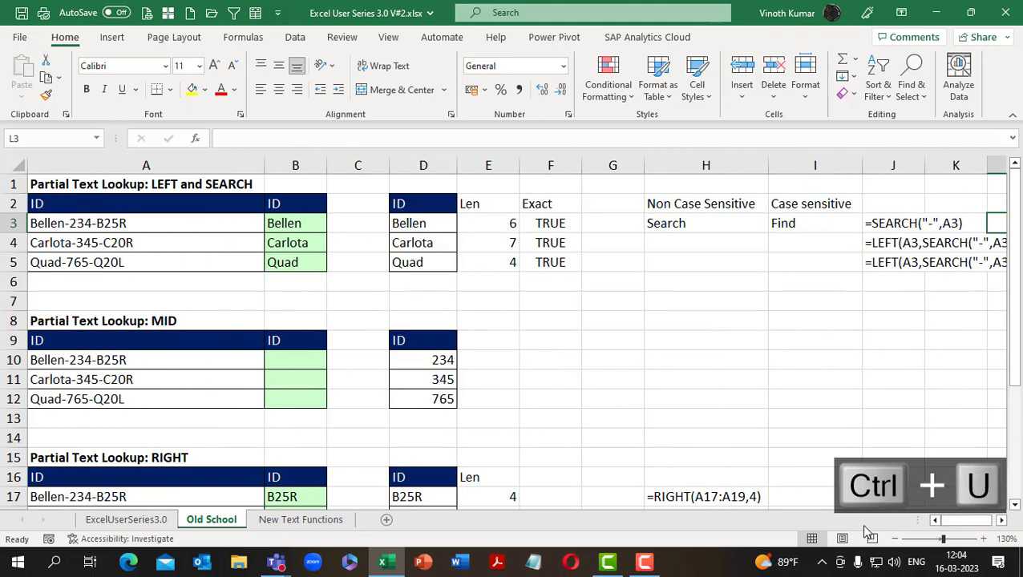
drag(697, 207, 783, 218)
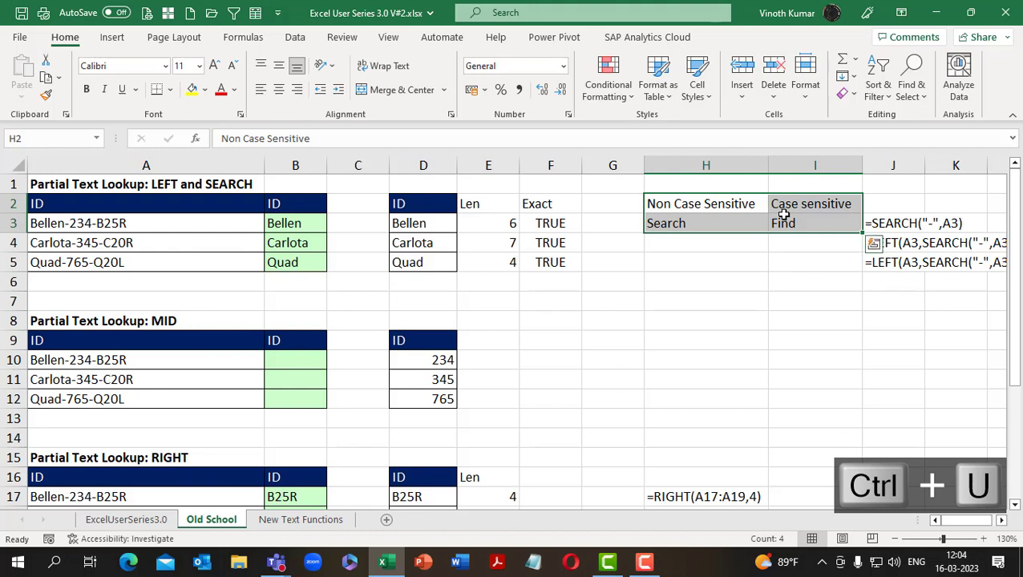
click(192, 89)
Step: Make the "Non Case Sensitive" and "Case sensitive" headings in H2:I2 bold and underlined
drag(692, 206, 829, 205)
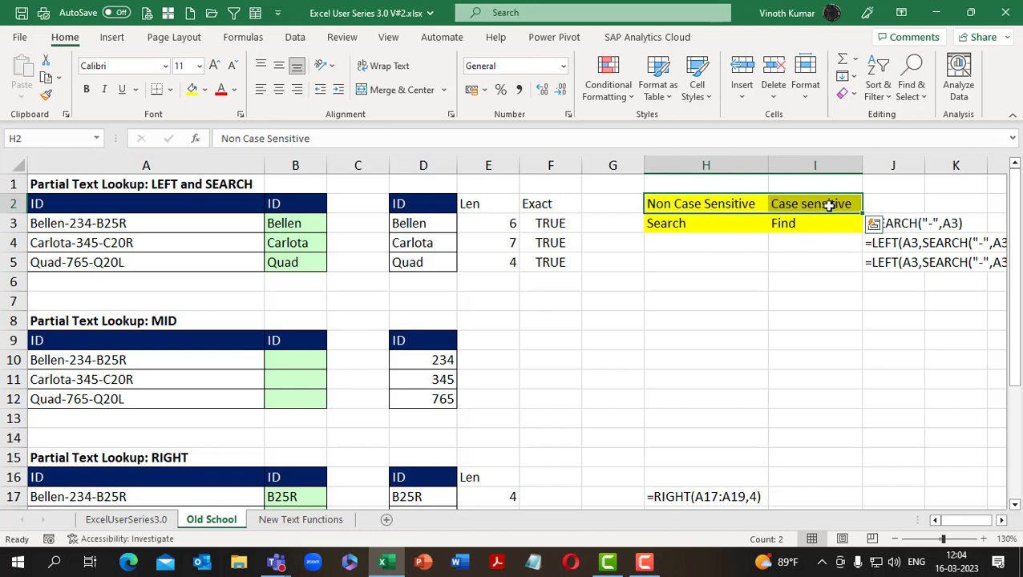
key(ctrl+b)
key(ctrl+u)
click(818, 295)
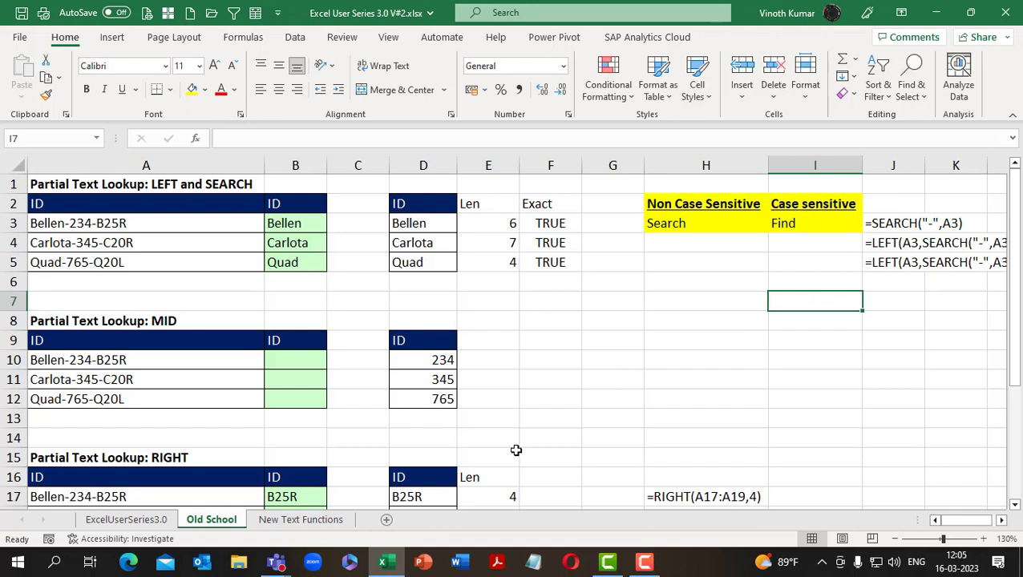
Step: Review the remaining lookup sections on the Old School sheet, check the New Text Functions sheet, and return to the ExcelUserSeries3.0 cover sheet
scroll(441, 412, down, 2)
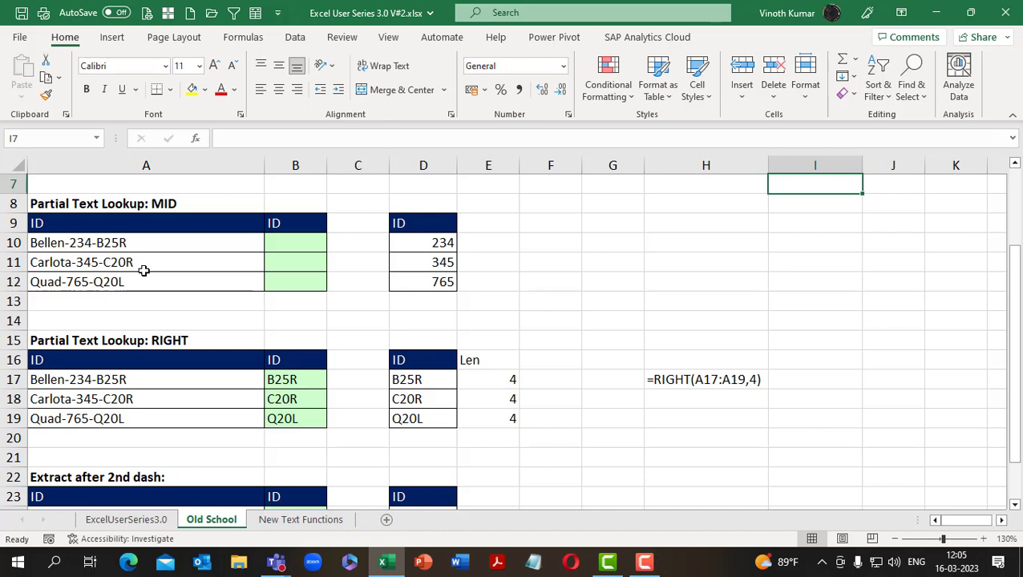
scroll(138, 269, down, 2)
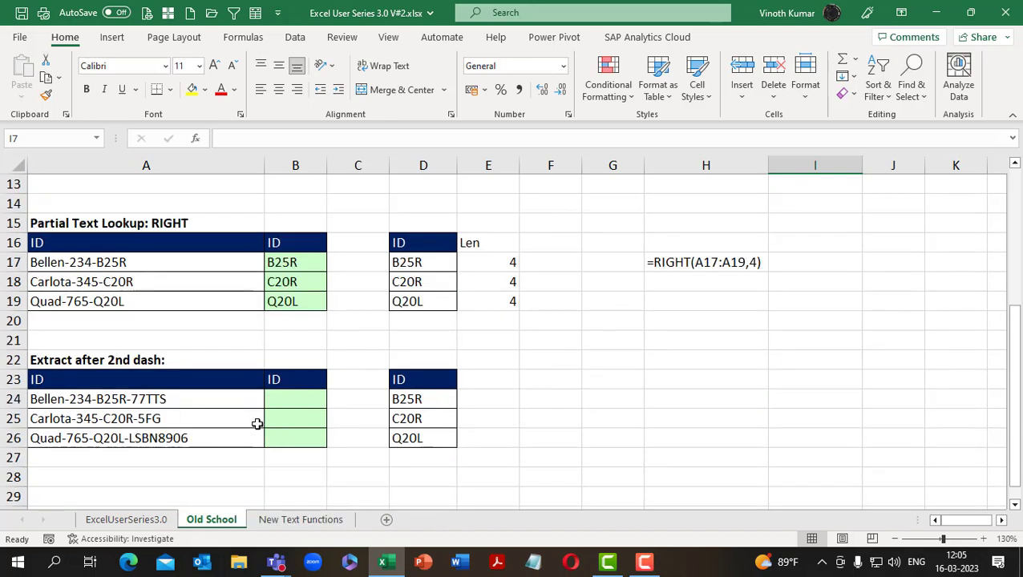
click(265, 521)
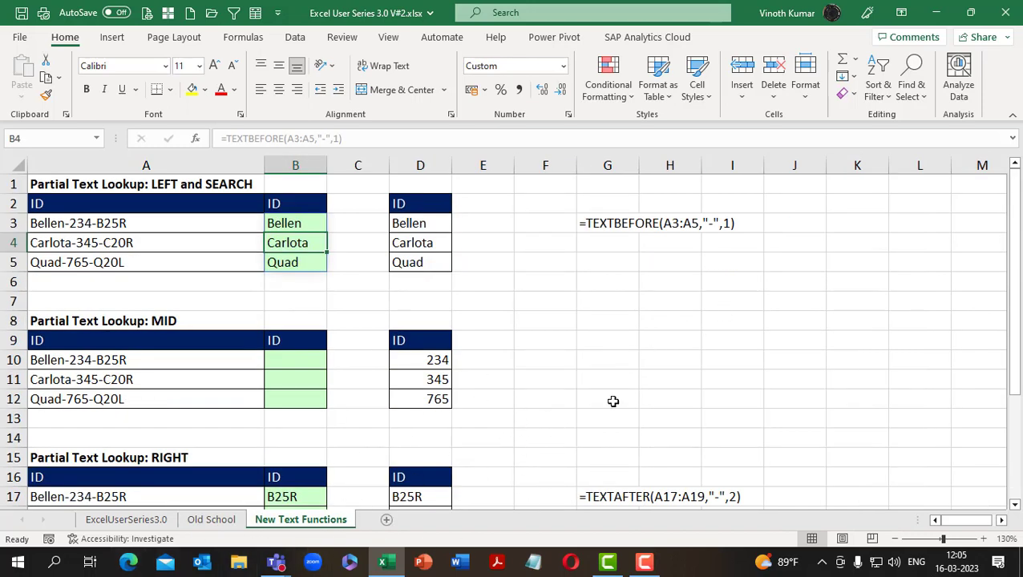
click(124, 521)
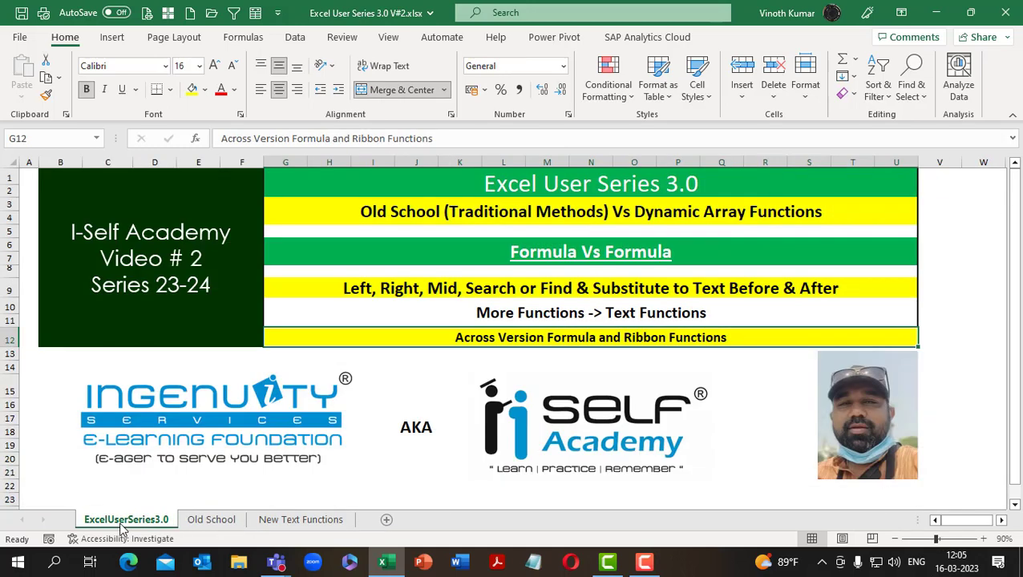